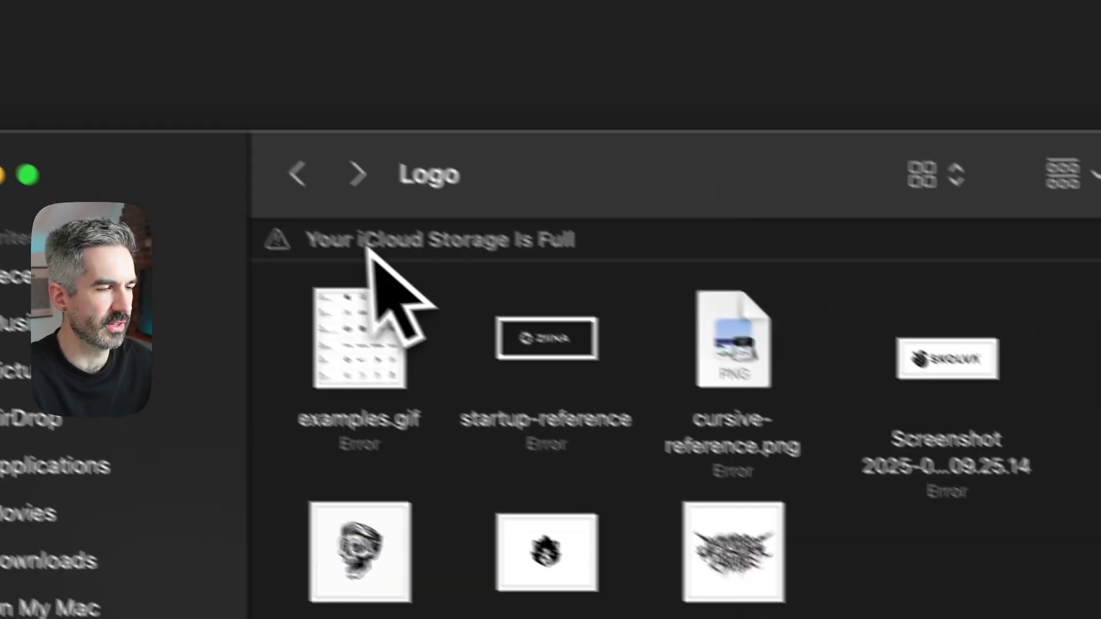
Step: Review the types of logos listed in the logo tutorial notes, from Pictorial through Abstract
{"action": "left_click", "coordinate": [552, 0]}
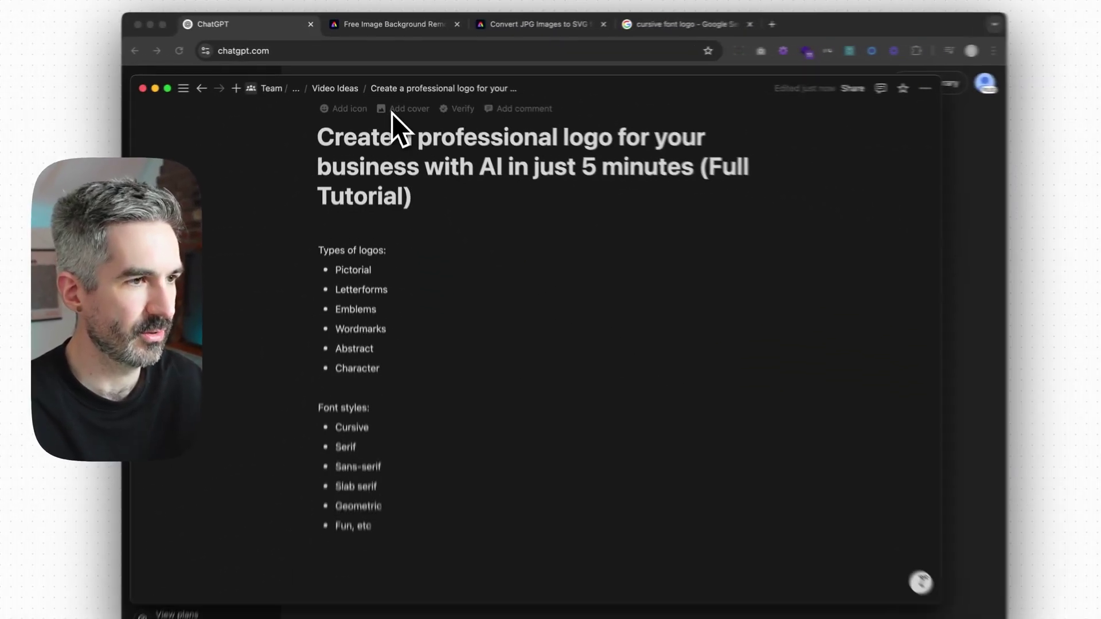
{"action": "scroll", "coordinate": [536, 188], "scroll_direction": "down", "scroll_amount": 1}
{"action": "scroll", "coordinate": [504, 208], "scroll_direction": "down", "scroll_amount": 2}
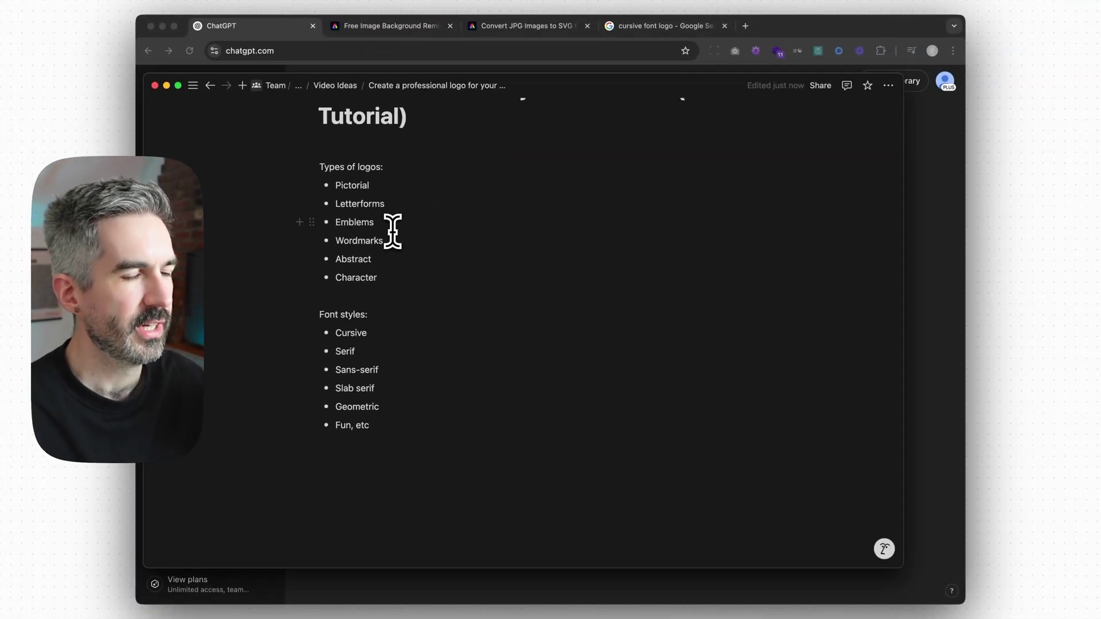
{"action": "left_click", "coordinate": [375, 185]}
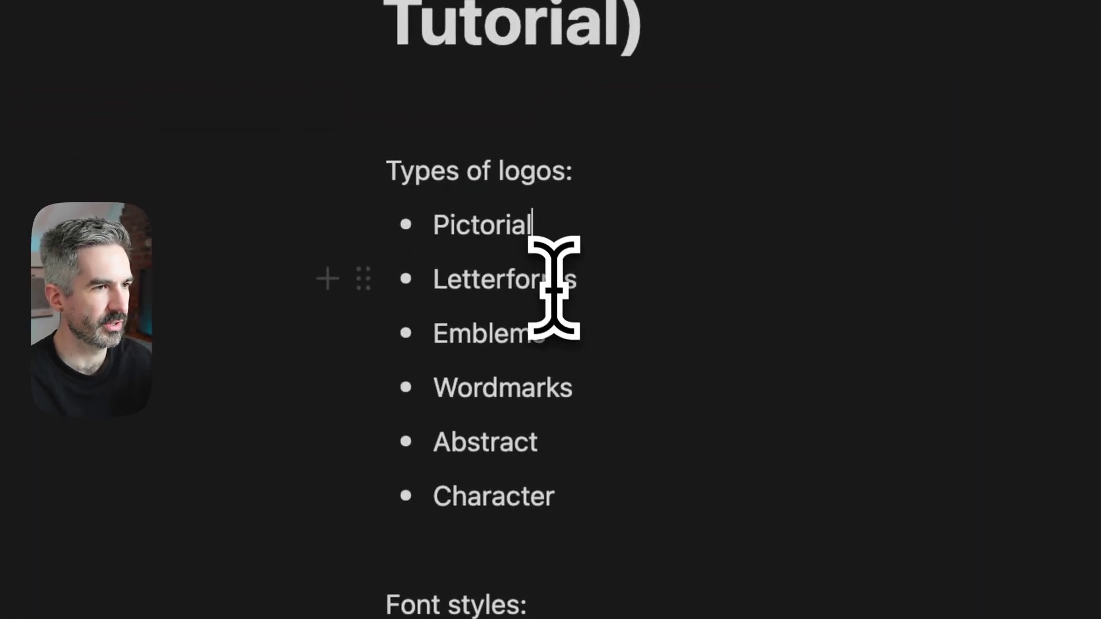
{"action": "left_click", "coordinate": [557, 282]}
{"action": "left_click", "coordinate": [536, 331]}
{"action": "left_click", "coordinate": [562, 386]}
{"action": "left_click", "coordinate": [516, 443]}
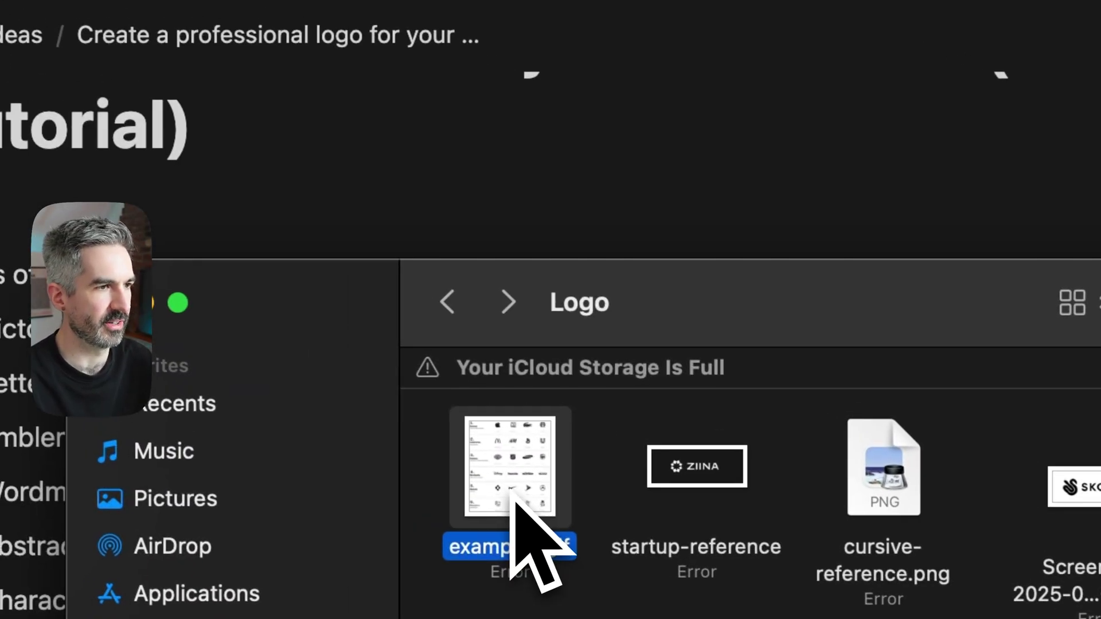
Step: Preview examples.gif and cursive-reference.png in the Logo folder to examine the logo types and cursive lettering
{"action": "double_click", "coordinate": [527, 543]}
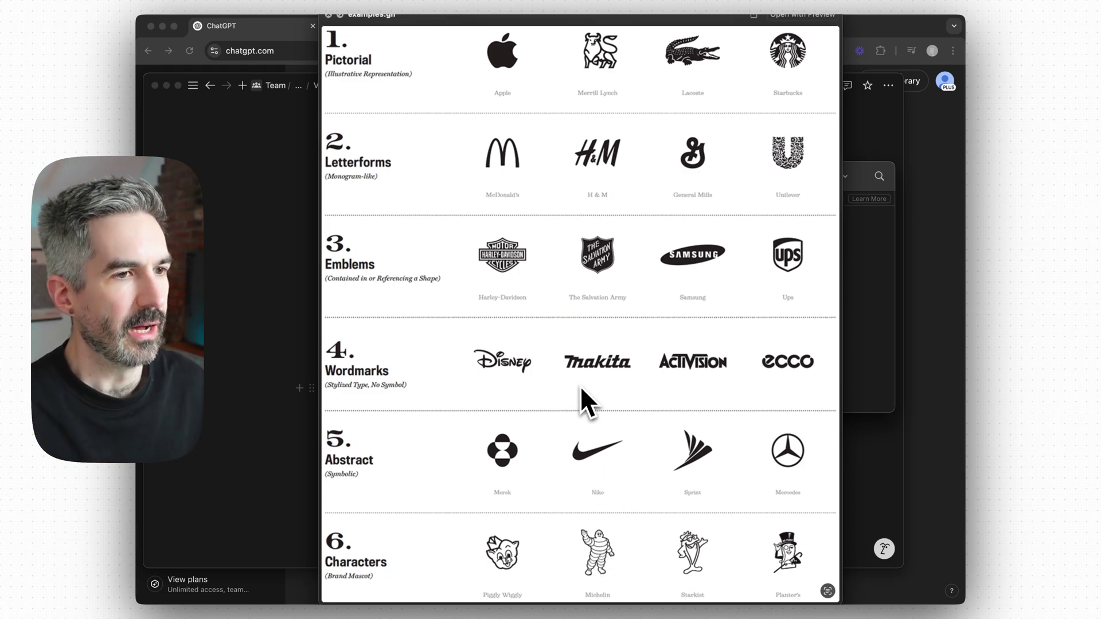
{"action": "key", "text": "space"}
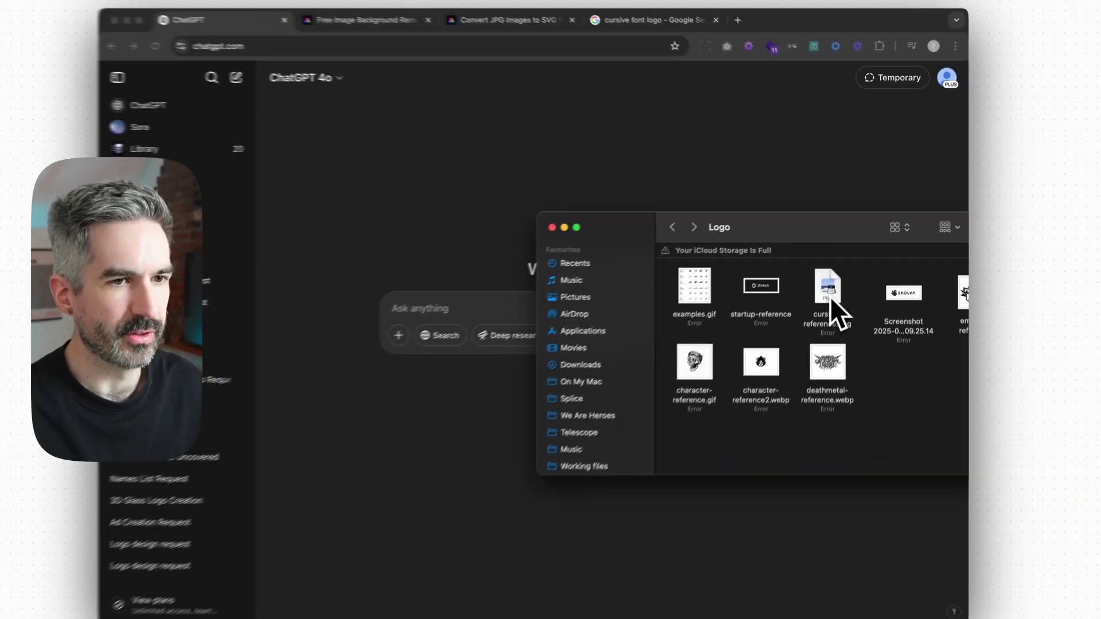
{"action": "left_click", "coordinate": [837, 290]}
{"action": "key", "text": "space"}
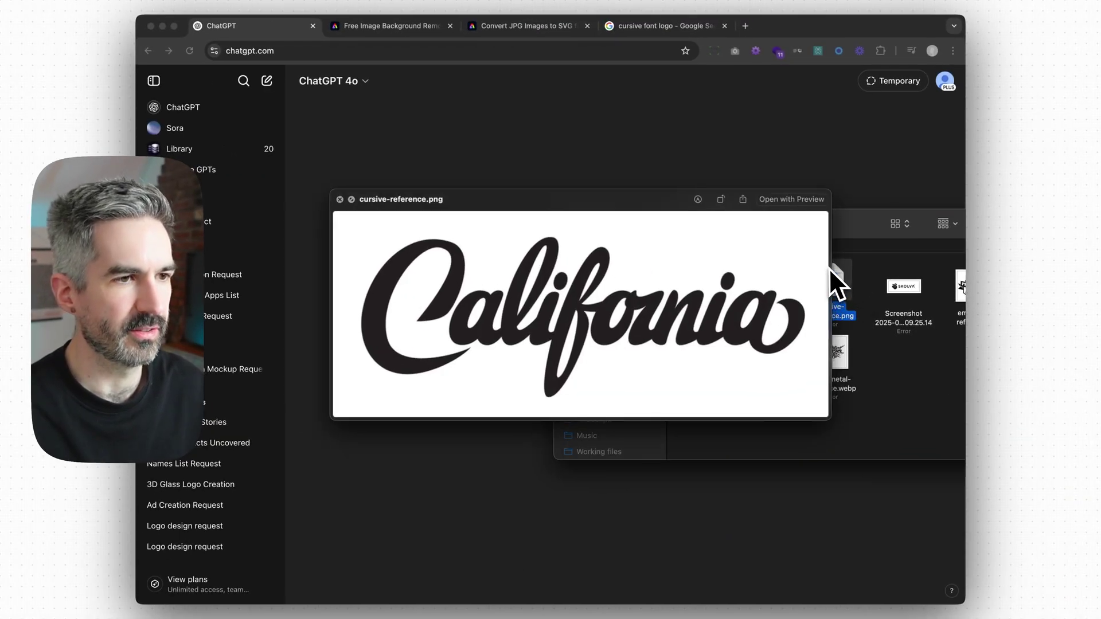
{"action": "key", "text": "space"}
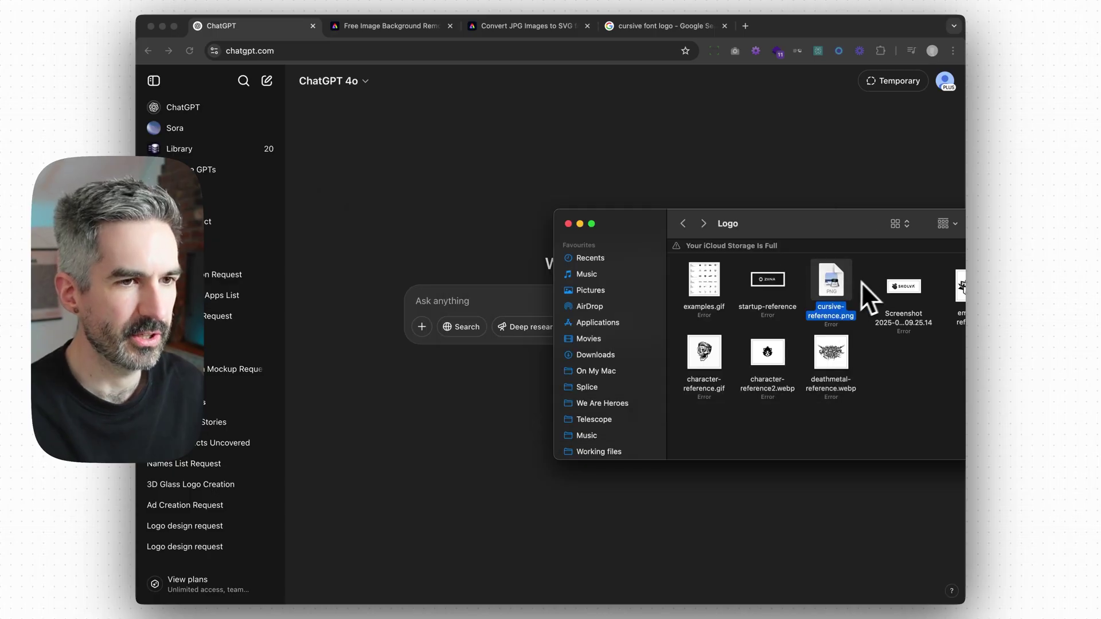
Step: Attach cursive-reference.png in ChatGPT and create the image "A logo in the exact style as the image attached, for a company called 'Designify'"
{"action": "left_click_drag", "start_coordinate": [835, 281], "coordinate": [466, 290]}
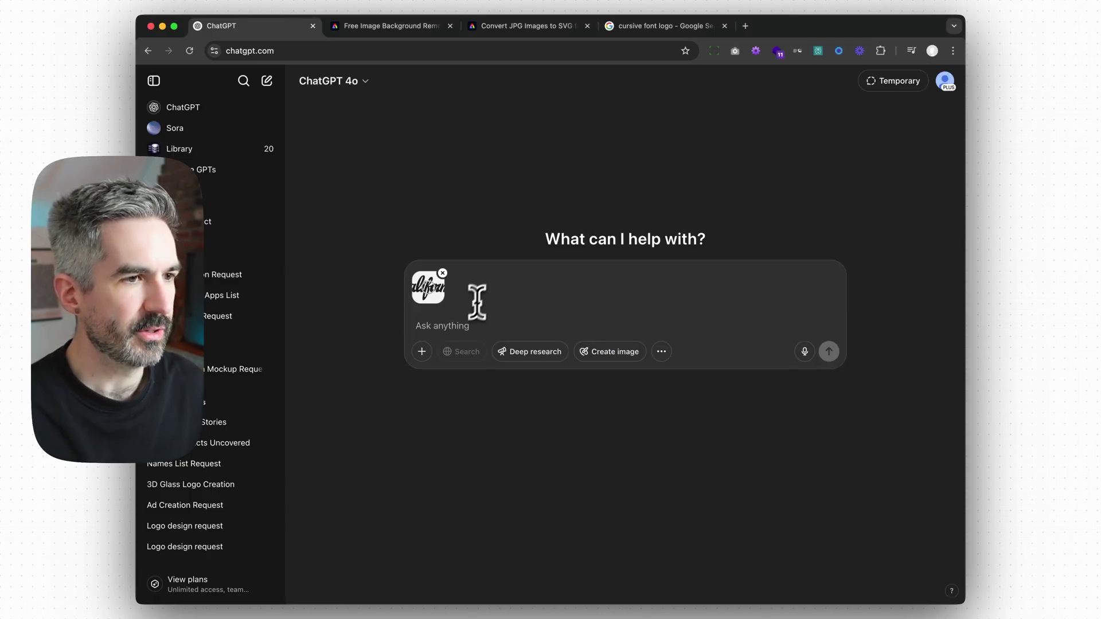
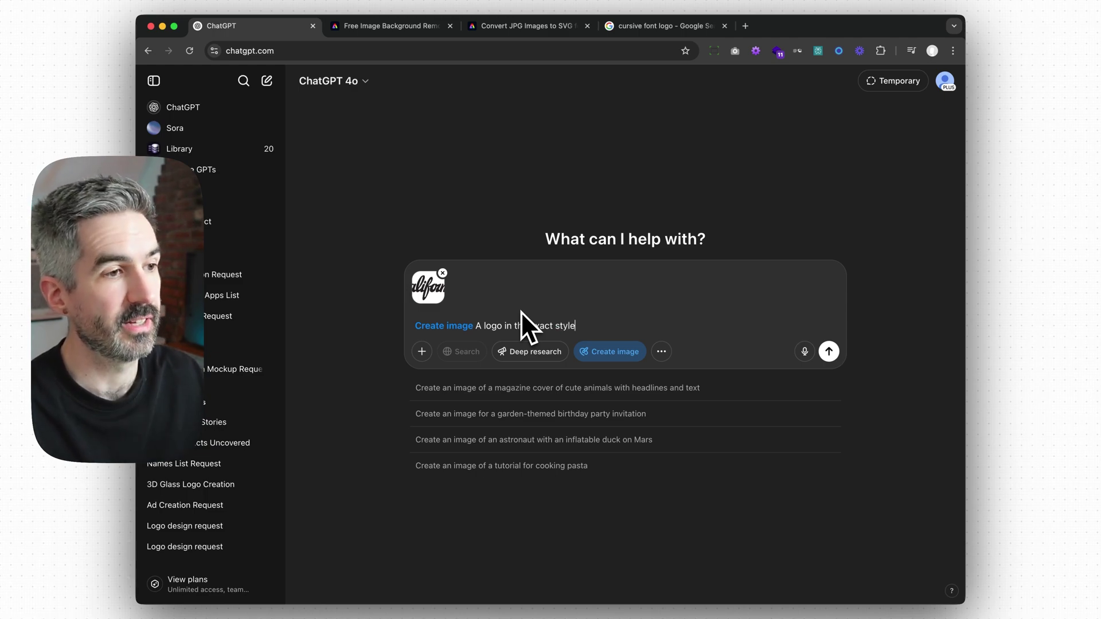
{"action": "type", "text": "as the image"}
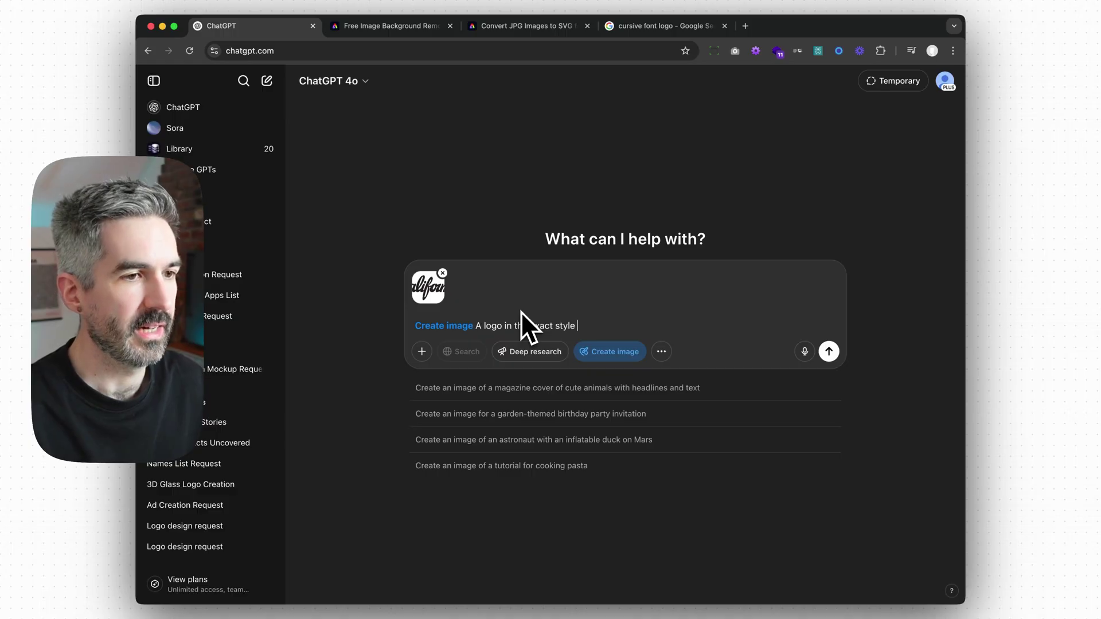
{"action": "type", "text": " att"}
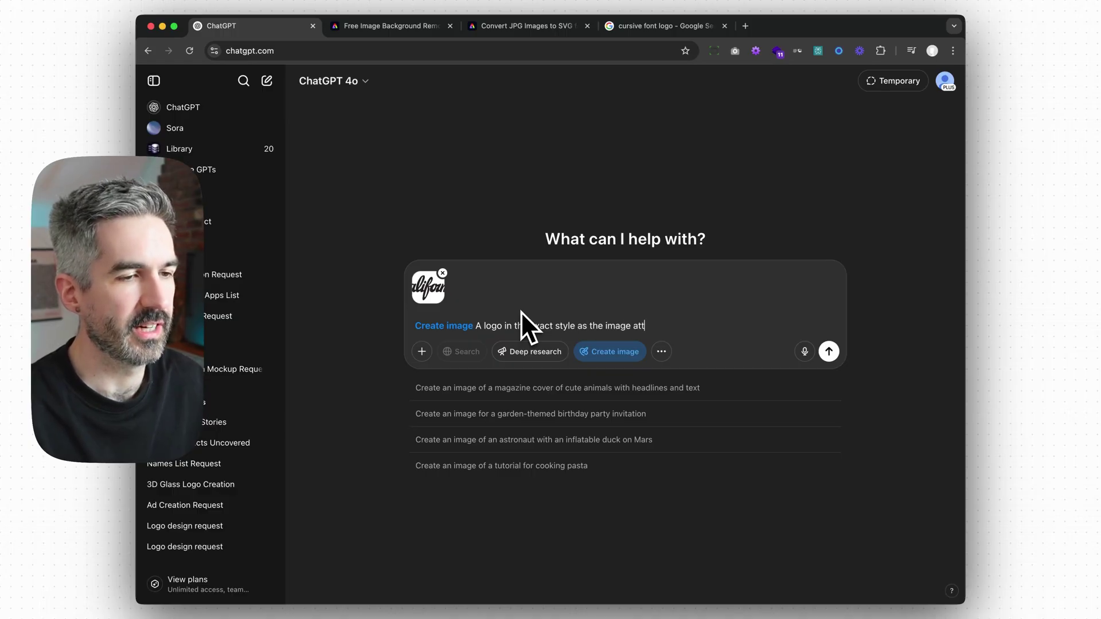
{"action": "type", "text": "ached, for a do"}
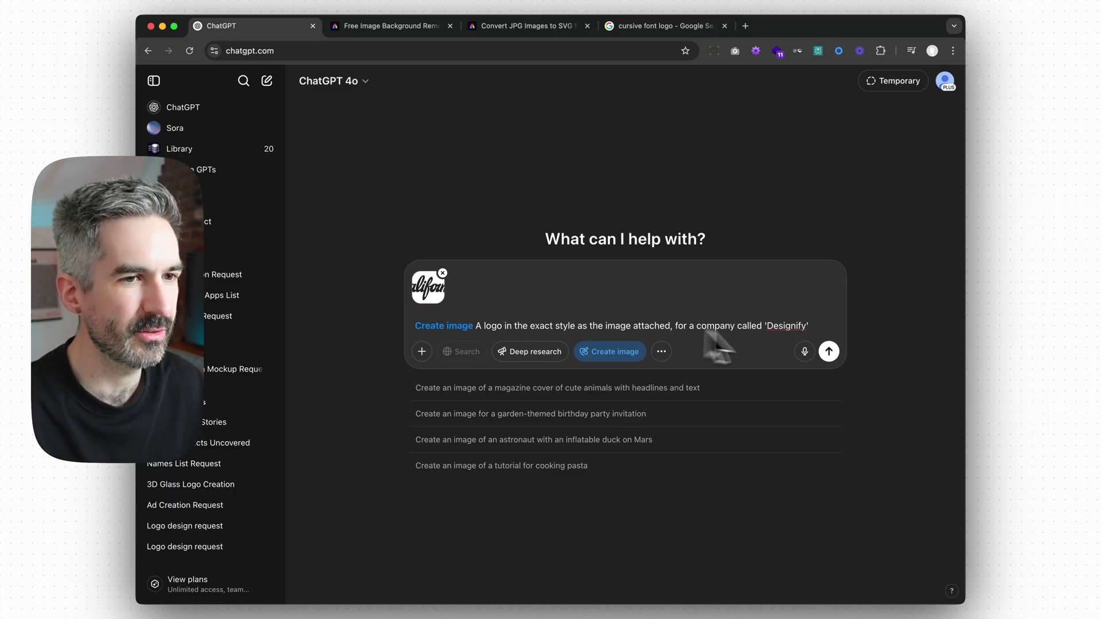
{"action": "left_click", "coordinate": [829, 352]}
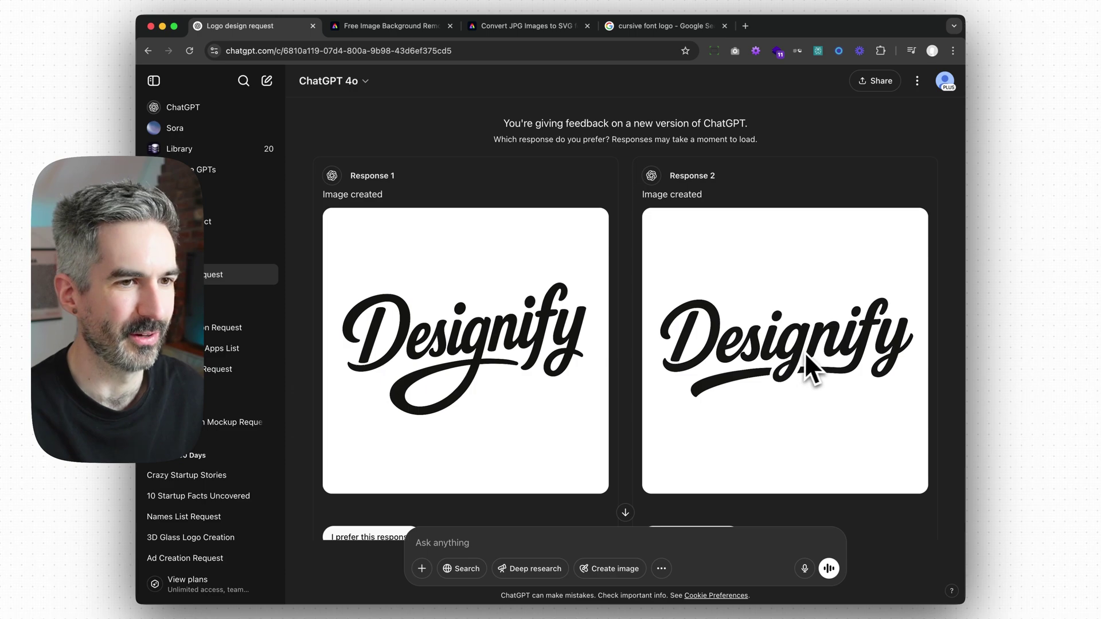
Step: Compare the two generated Designify logos and choose Response 2
{"action": "scroll", "coordinate": [800, 351], "scroll_direction": "down", "scroll_amount": 1}
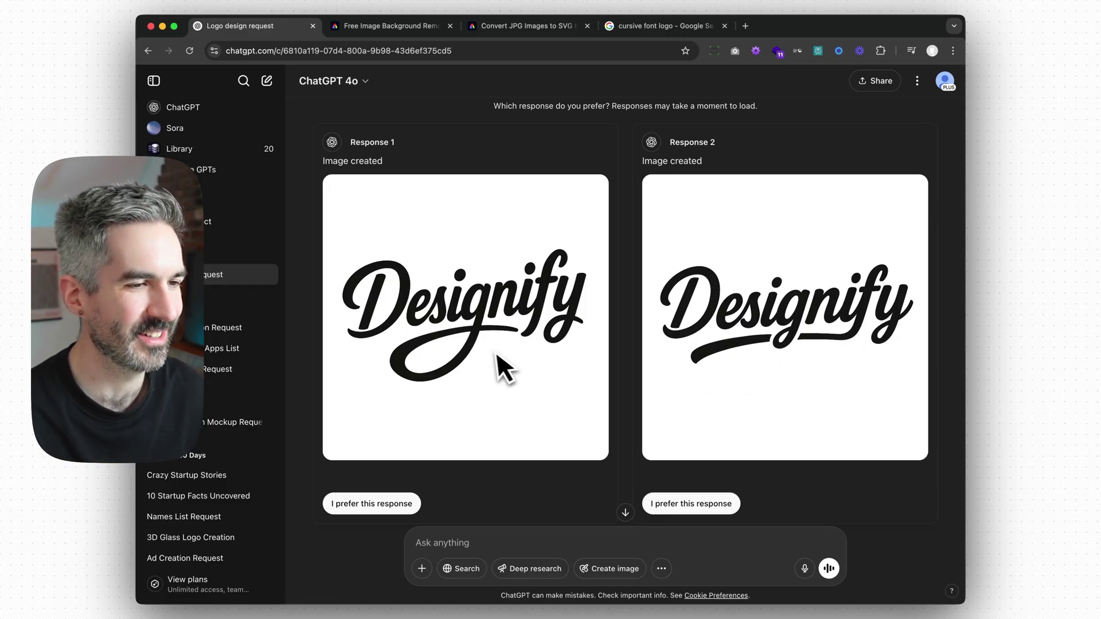
{"action": "left_click", "coordinate": [568, 338]}
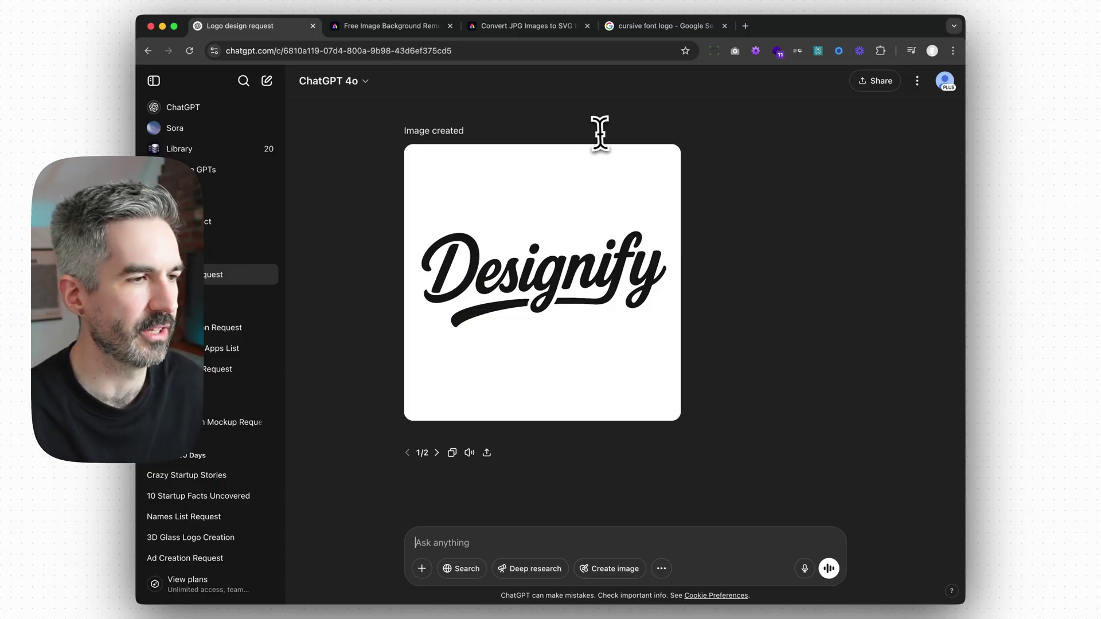
Step: Look over Adobe Express's background removal and JPG to SVG conversion pages in the browser
{"action": "left_click", "coordinate": [390, 25]}
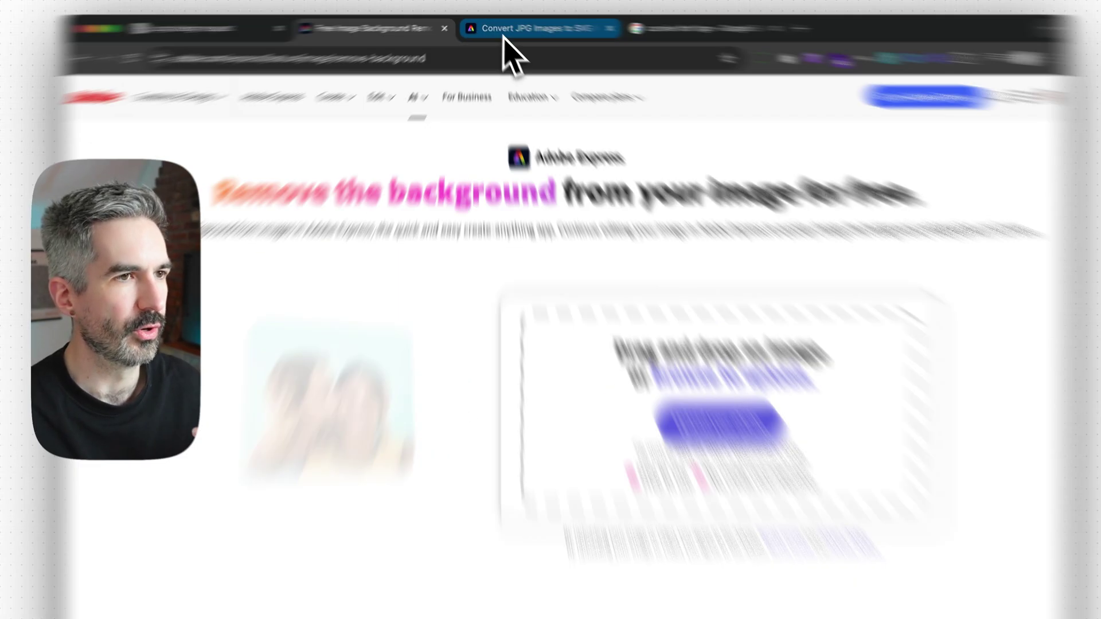
{"action": "left_click", "coordinate": [504, 34]}
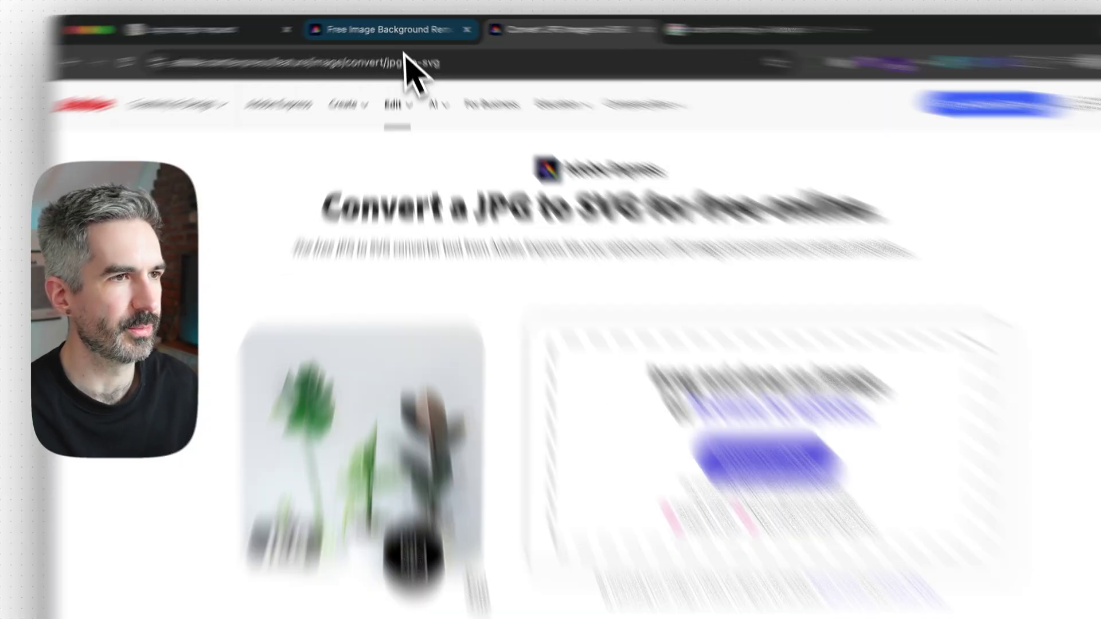
{"action": "left_click", "coordinate": [390, 25]}
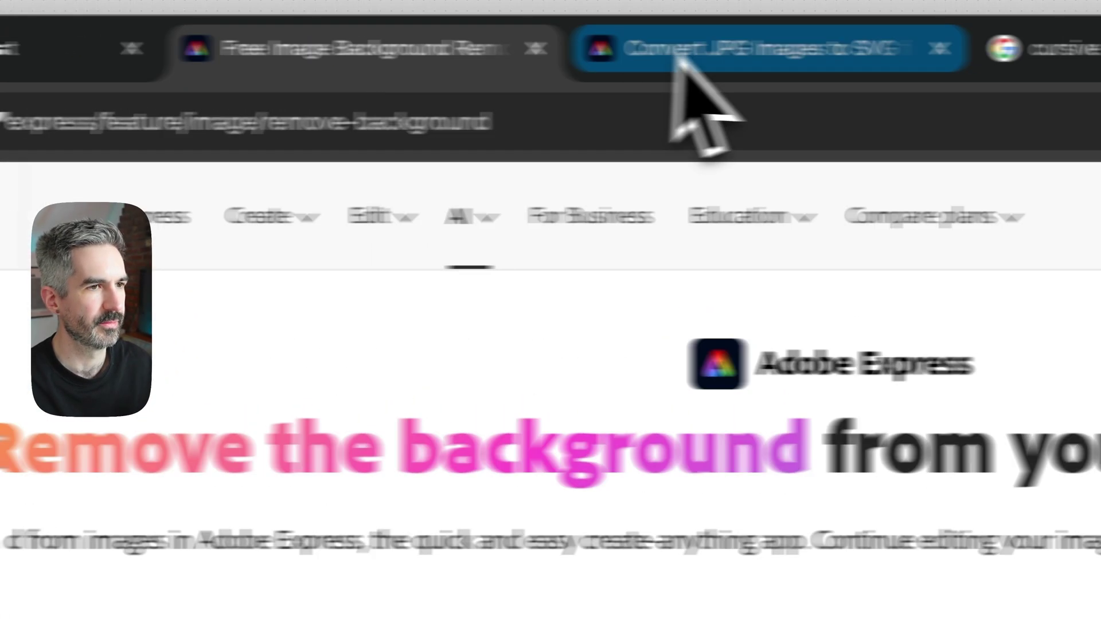
{"action": "left_click", "coordinate": [539, 56]}
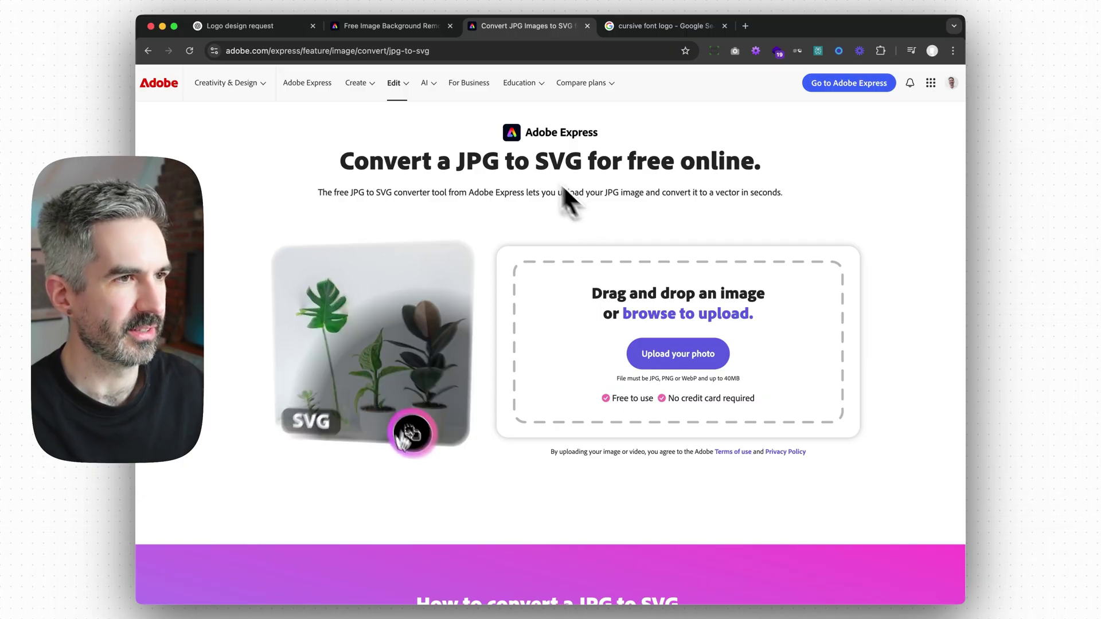
{"action": "left_click", "coordinate": [386, 32]}
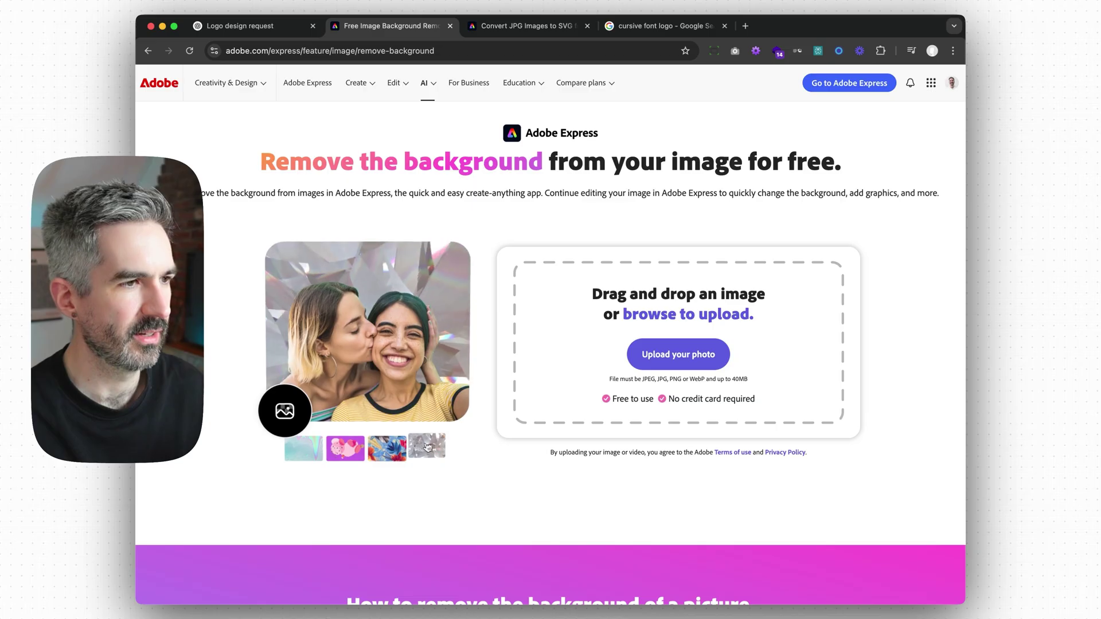
Step: Upload the Designify logo to the Adobe Express background remover, and return to its start page when done
{"action": "left_click_drag", "start_coordinate": [829, 351], "coordinate": [690, 314]}
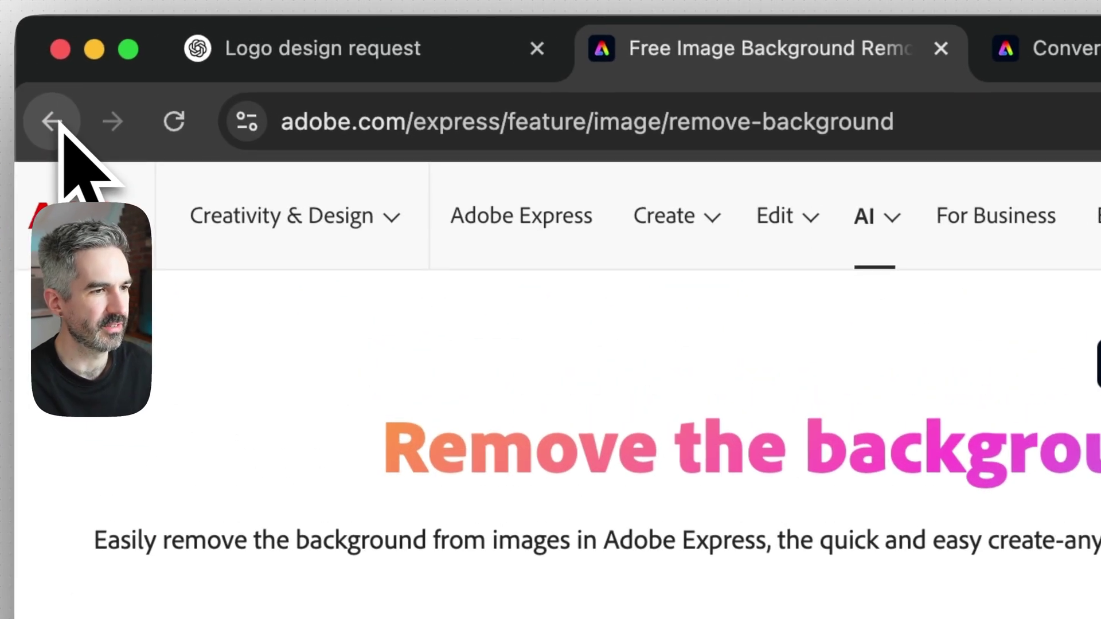
{"action": "left_click", "coordinate": [148, 51]}
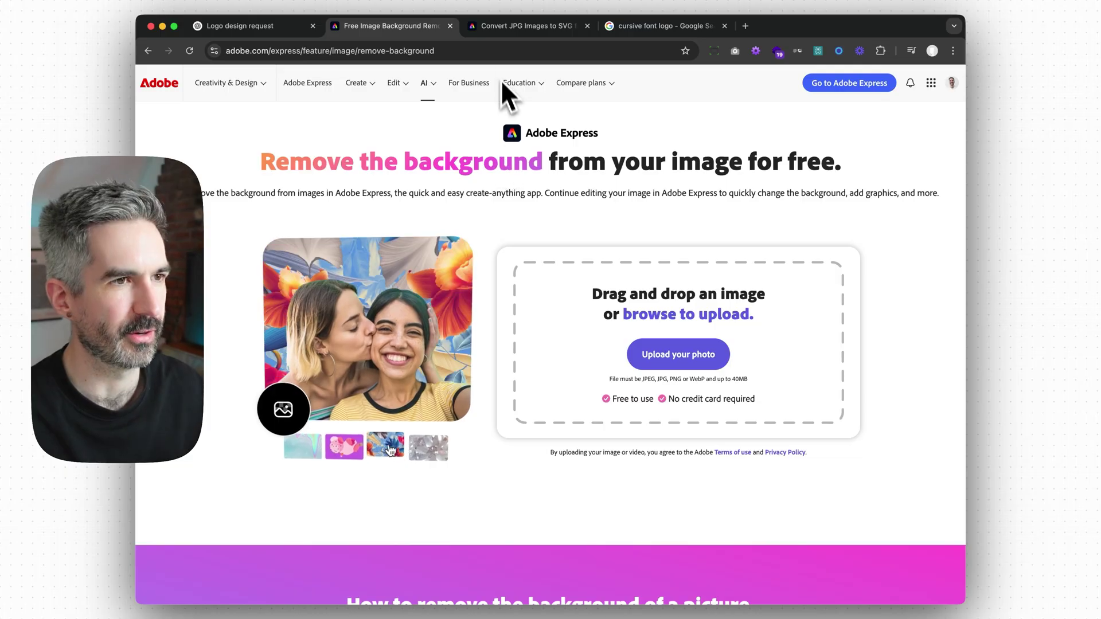
Step: Convert the Designify logo to SVG with the Adobe Express JPG to SVG converter and download it
{"action": "left_click", "coordinate": [508, 33]}
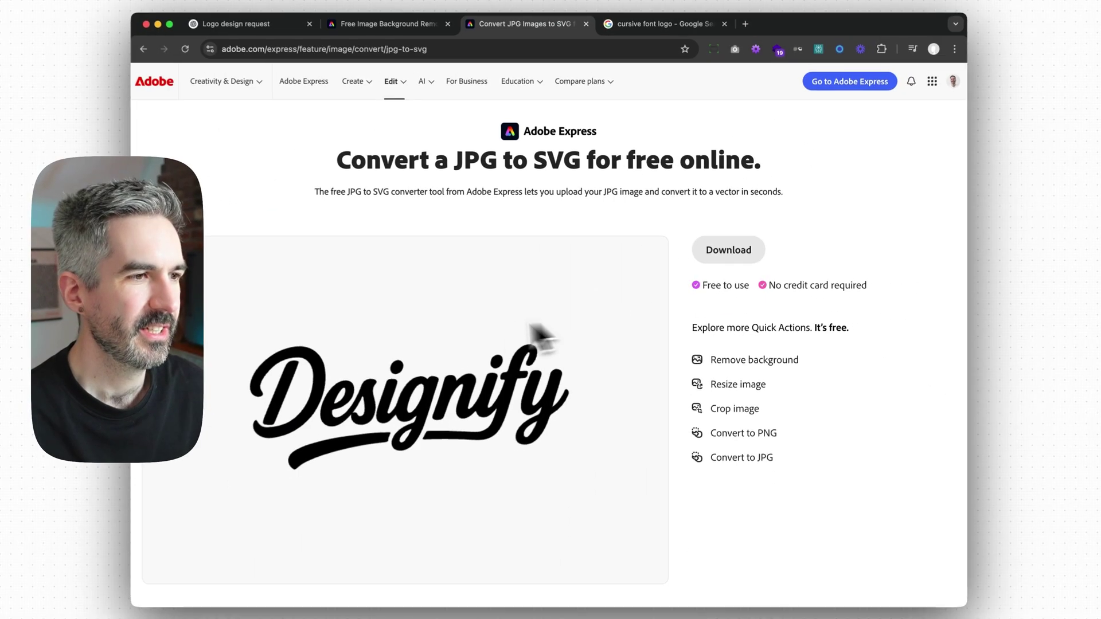
{"action": "left_click", "coordinate": [700, 261]}
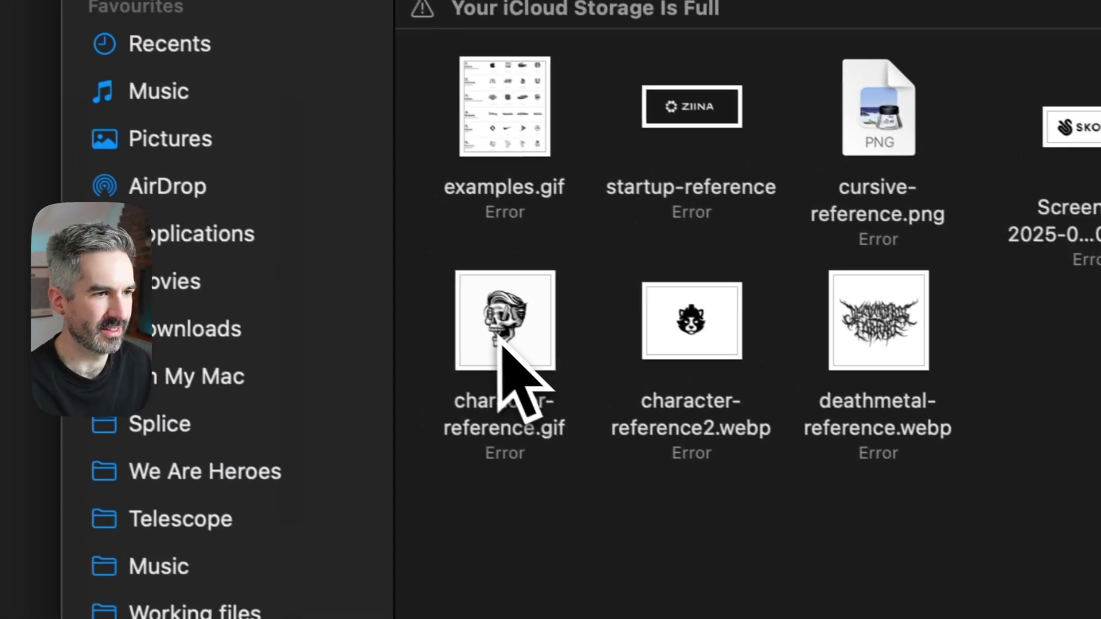
Step: Attach character-reference.gif from the Logo folder to a new ChatGPT image request and preview the file
{"action": "left_click_drag", "start_coordinate": [497, 344], "coordinate": [614, 307]}
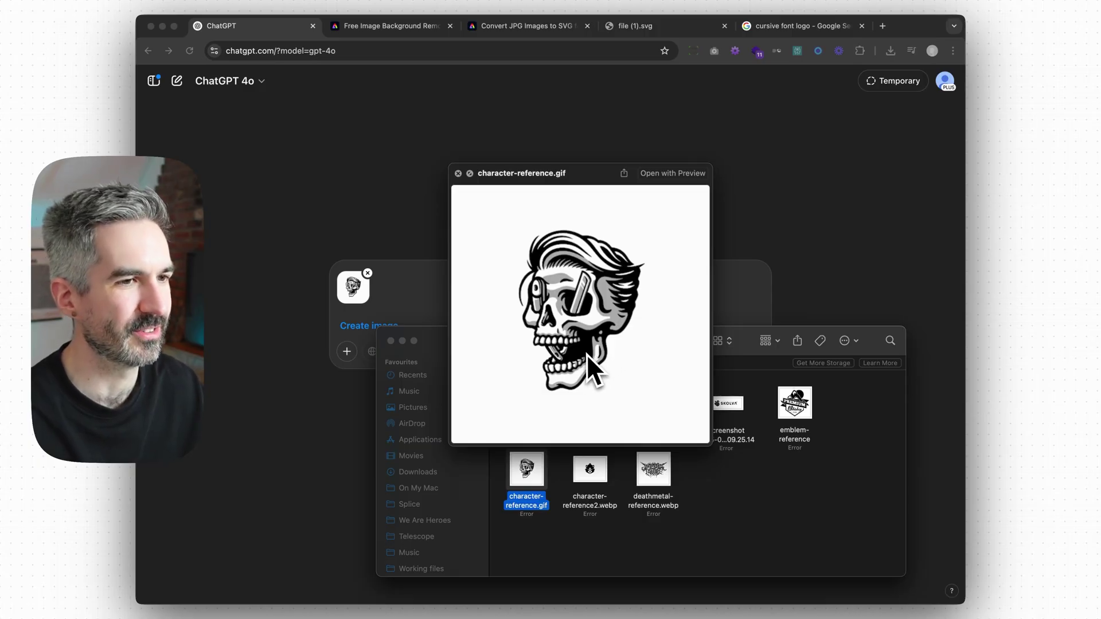
{"action": "key", "text": "space"}
{"action": "key", "text": "Escape"}
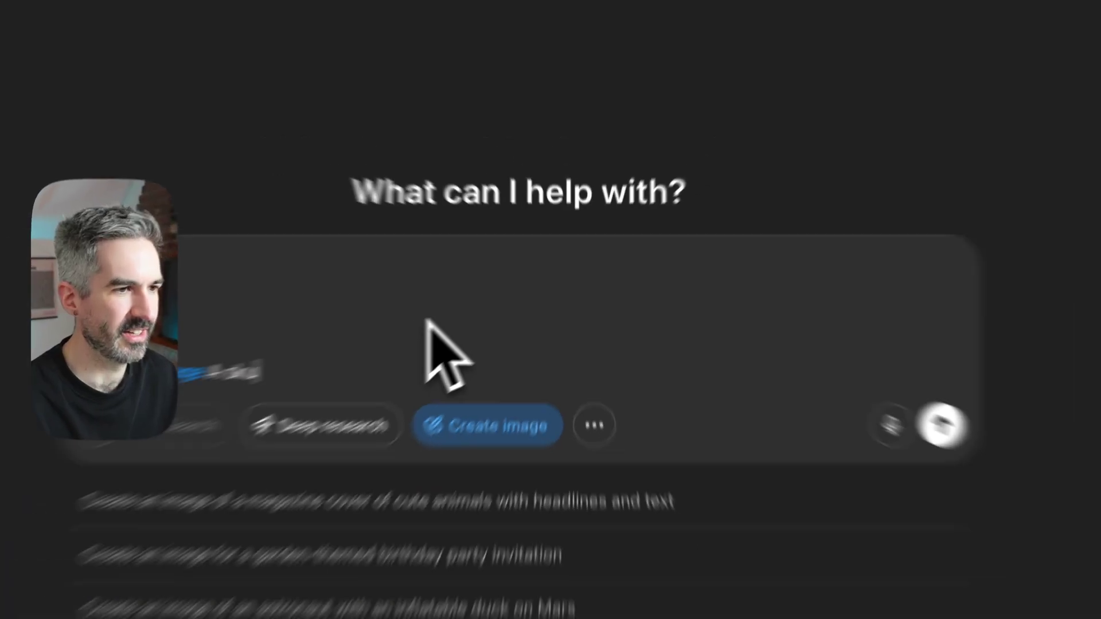
Step: Enter the prompt "An illustrated skull logo for a painter and decorator with a paint roller and a cap on in the exact style of the attached image"
{"action": "key", "text": "BackSpace"}
{"action": "key", "text": "BackSpace"}
{"action": "key", "text": "BackSpace"}
{"action": "key", "text": "BackSpace"}
{"action": "type", "text": "n illustrated skull logo f"}
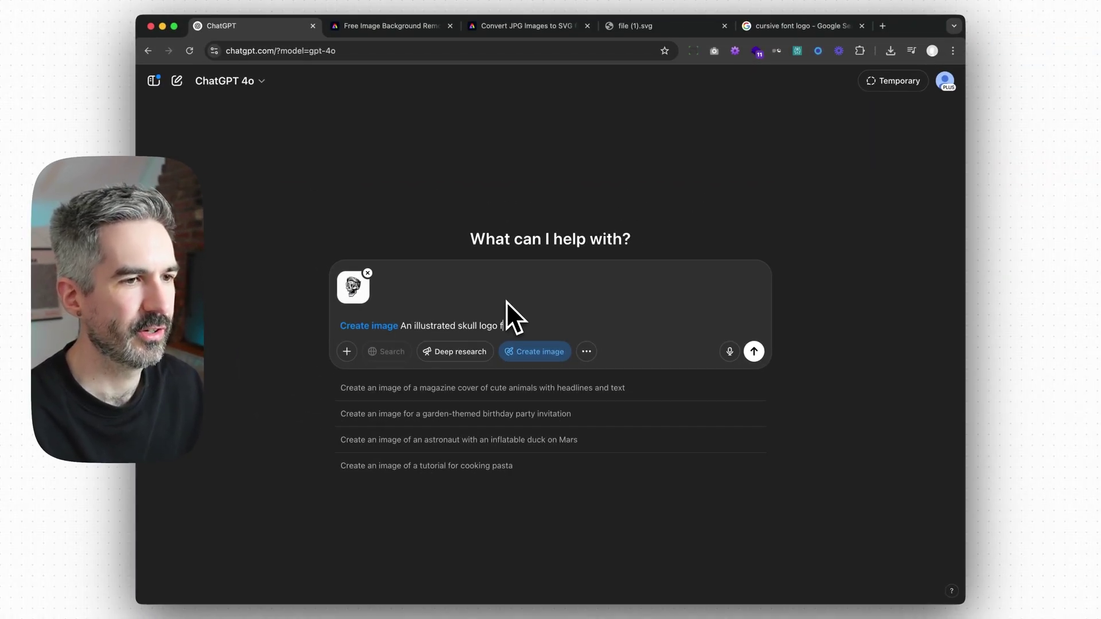
{"action": "type", "text": "or painter and deco"}
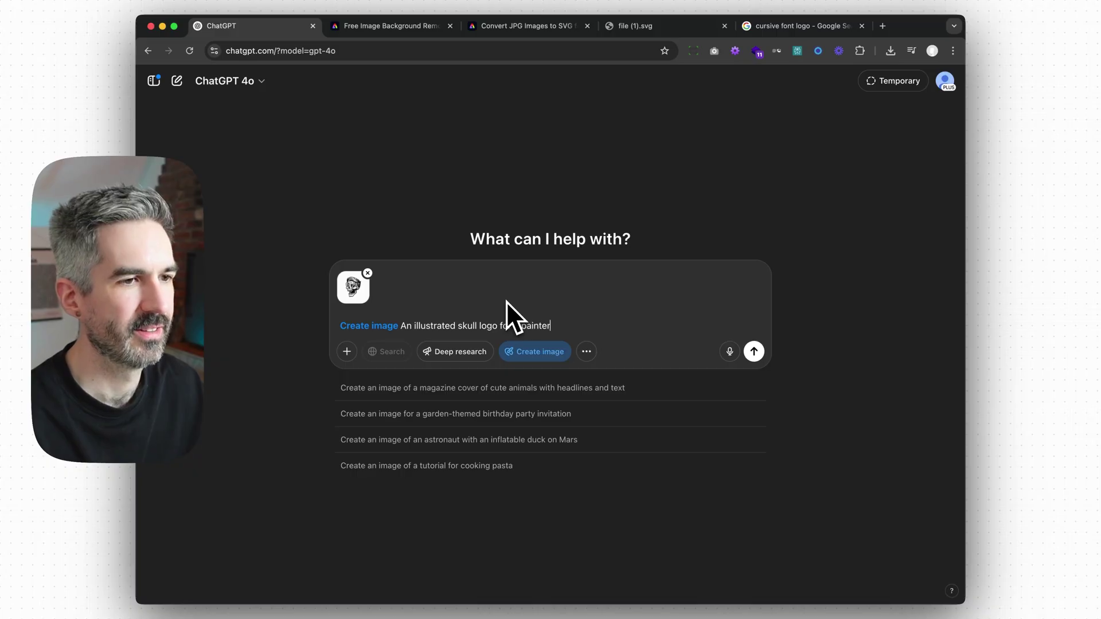
{"action": "type", "text": "rato"}
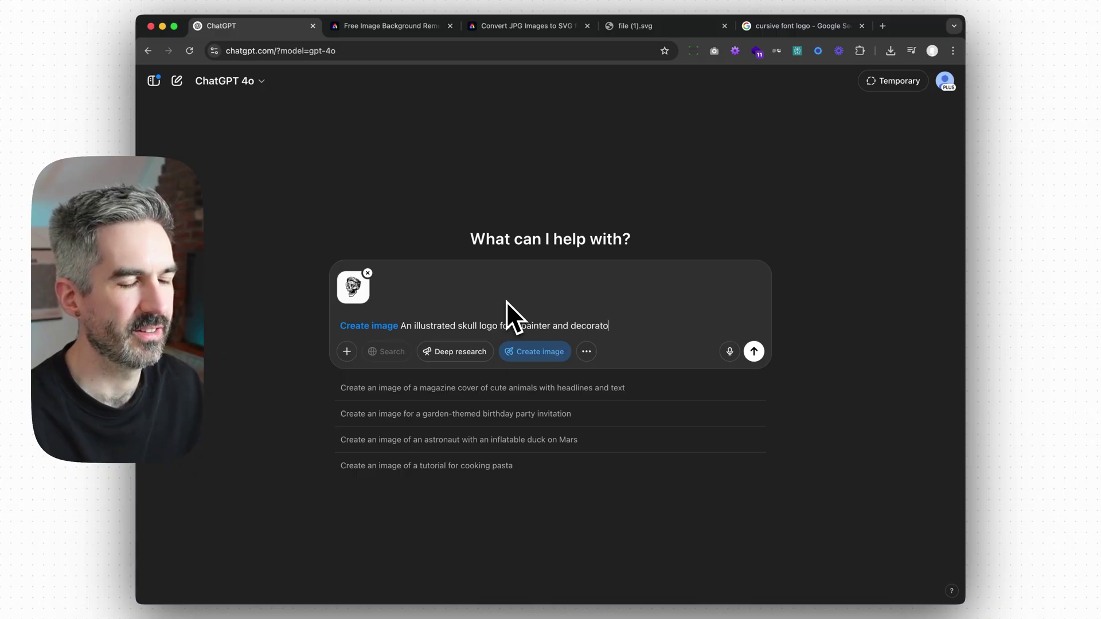
{"action": "type", "text": "r with a paintbr"}
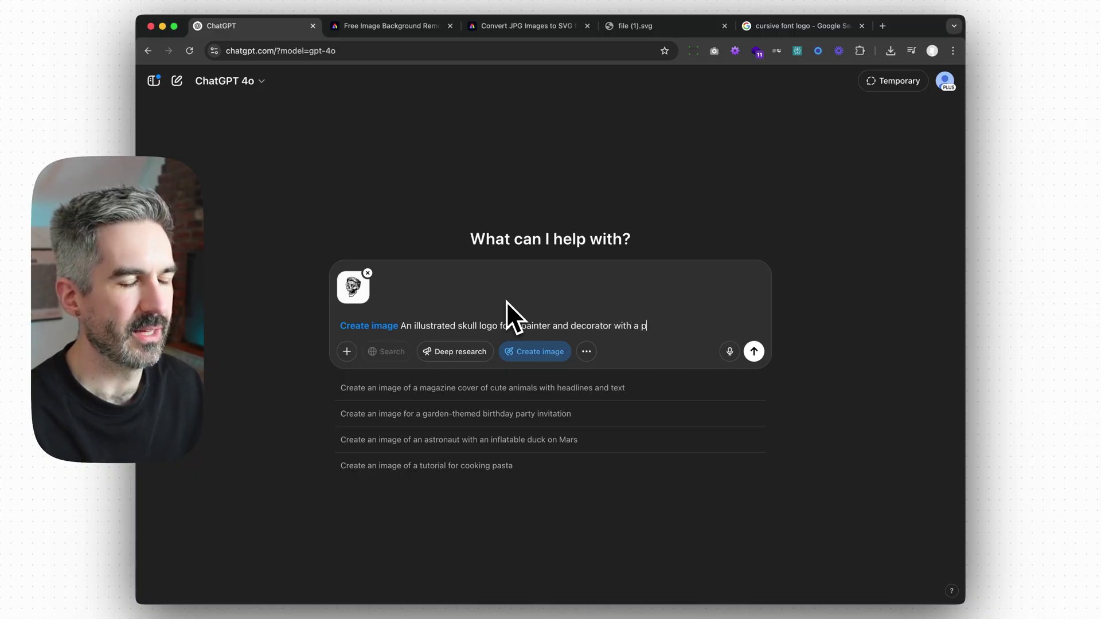
{"action": "key", "text": "BackSpace"}
{"action": "key", "text": "BackSpace"}
{"action": "type", "text": "roller and a cap on"}
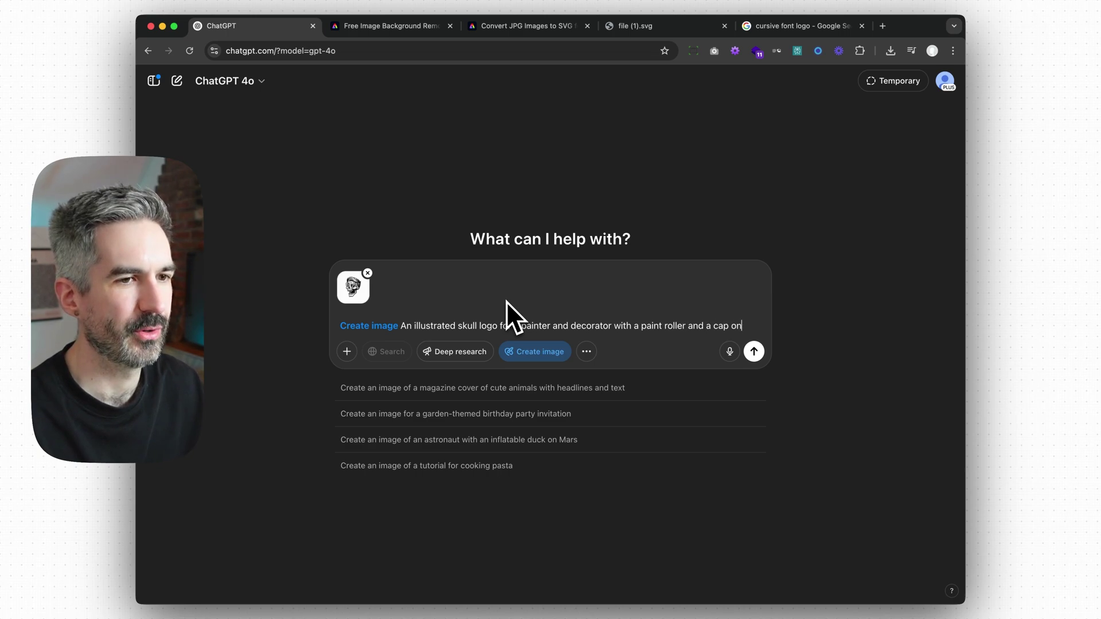
{"action": "type", "text": " in the ex"}
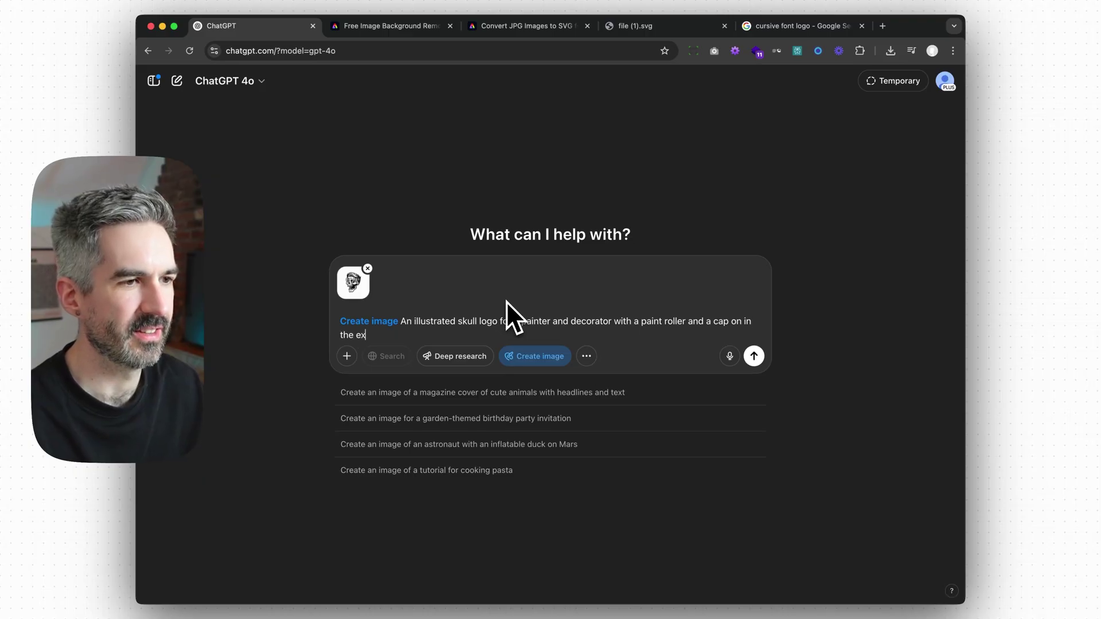
{"action": "type", "text": "act style of the a"}
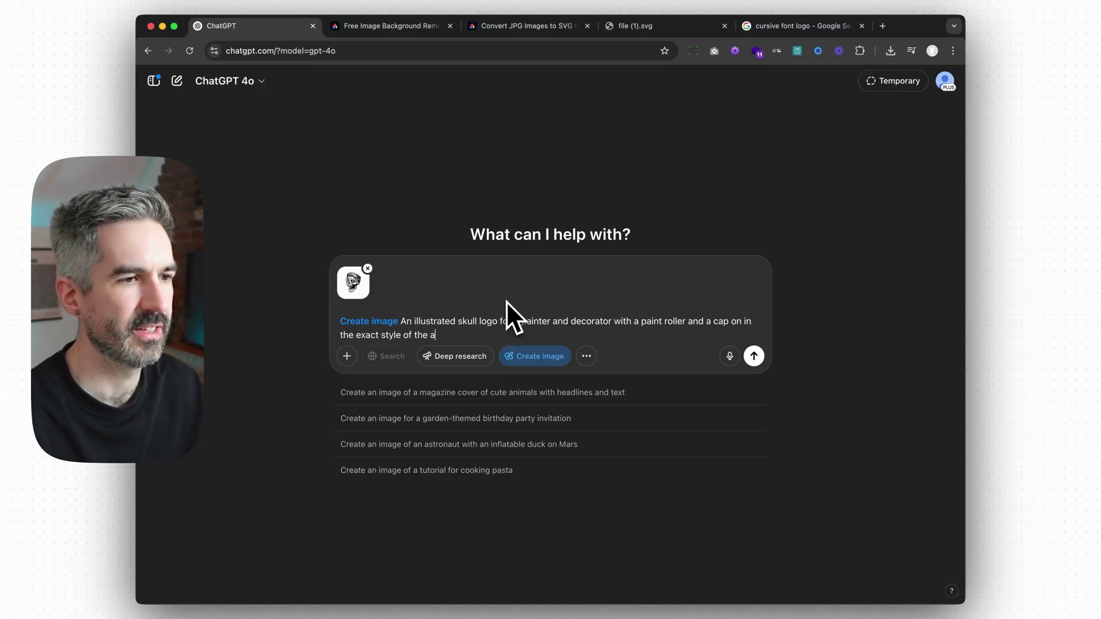
{"action": "type", "text": "ttached image"}
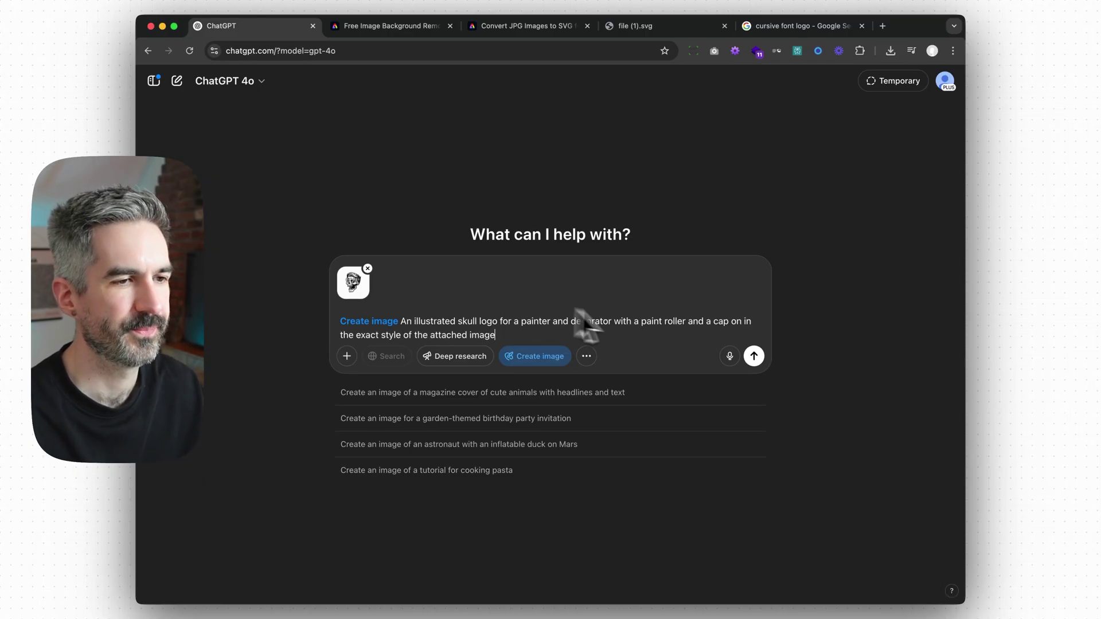
Step: Submit the skull painter-and-decorator logo request and compare the generated image with the attached reference
{"action": "left_click", "coordinate": [753, 356]}
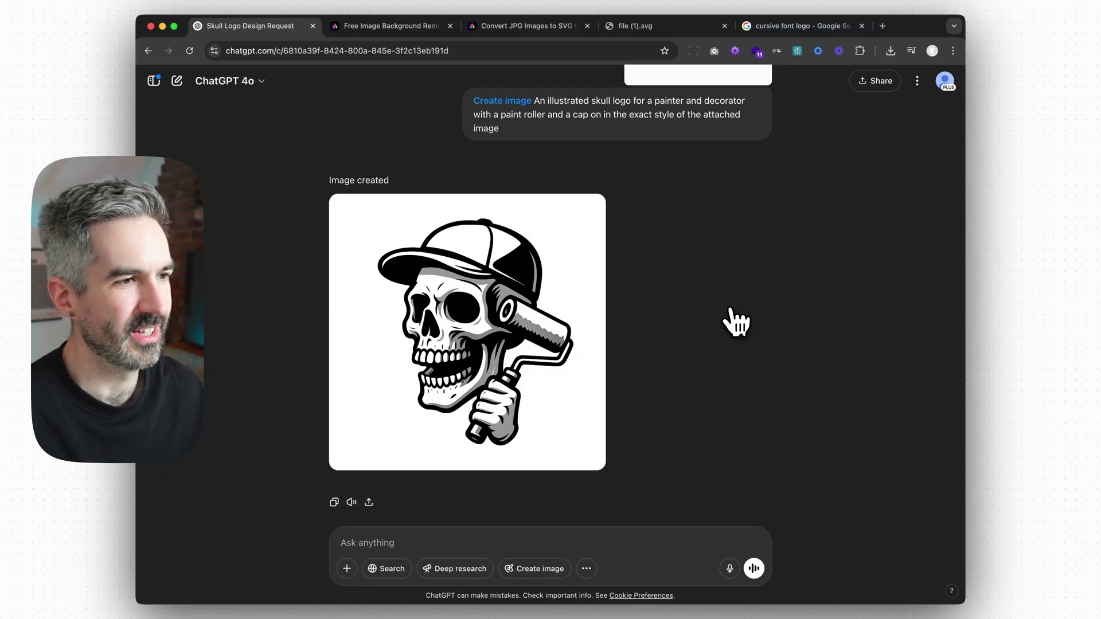
{"action": "scroll", "coordinate": [736, 322], "scroll_direction": "up", "scroll_amount": 3}
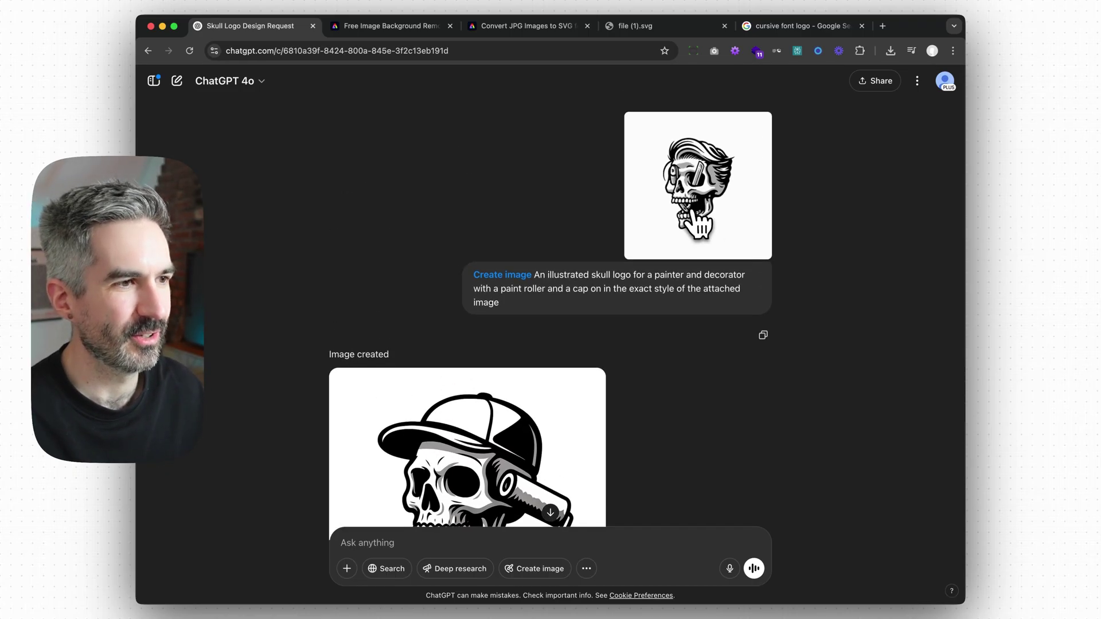
{"action": "scroll", "coordinate": [695, 224], "scroll_direction": "down", "scroll_amount": 4}
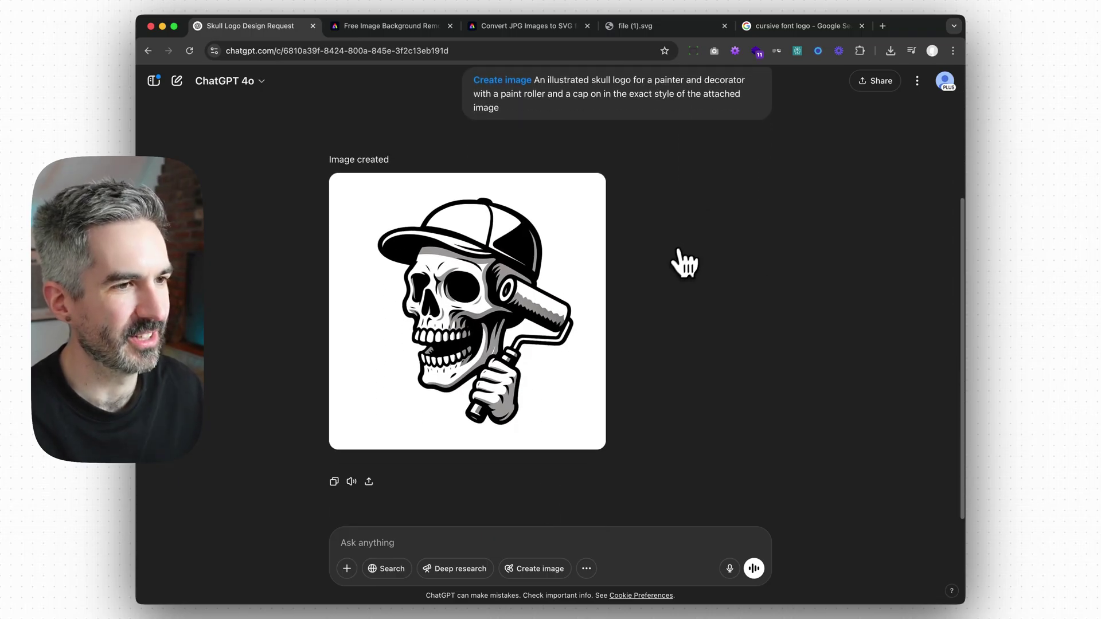
{"action": "scroll", "coordinate": [677, 287], "scroll_direction": "down", "scroll_amount": 1}
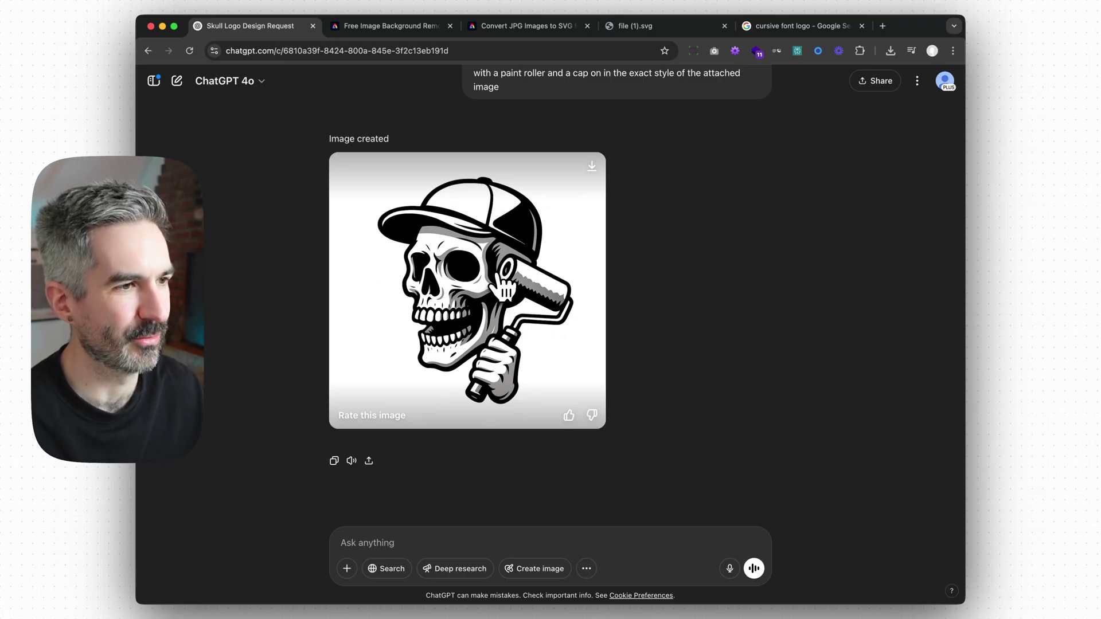
{"action": "scroll", "coordinate": [498, 278], "scroll_direction": "up", "scroll_amount": 1}
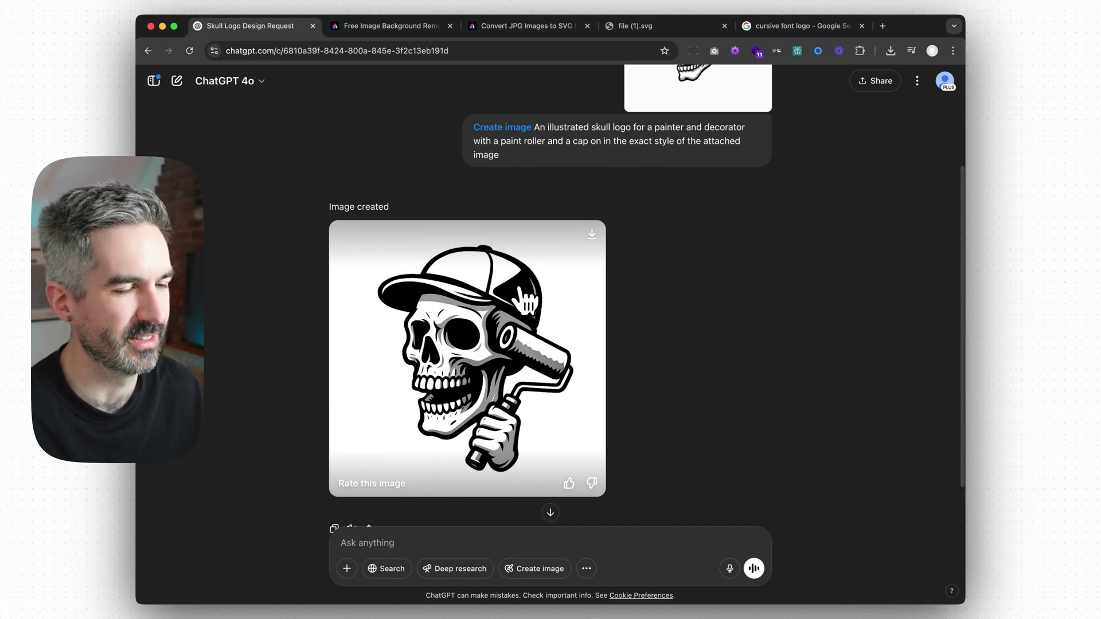
{"action": "scroll", "coordinate": [525, 298], "scroll_direction": "down", "scroll_amount": 1}
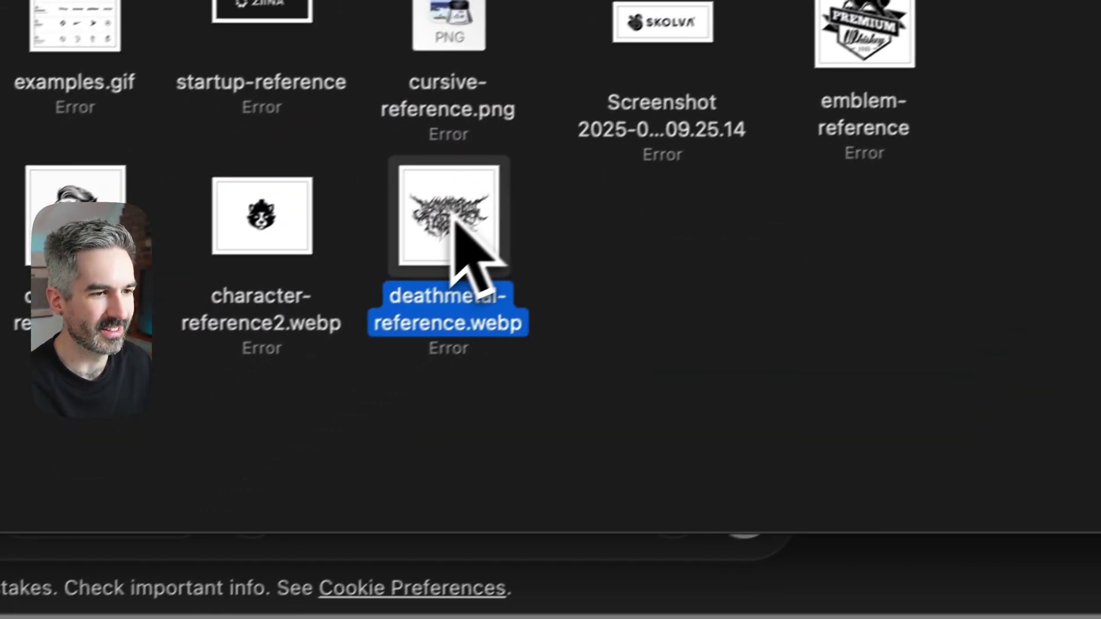
Step: Using deathmetal-reference.webp, generate "A logo for a company called Telescope in the exact style of the image attached" and compare it with the reference
{"action": "key", "text": "space"}
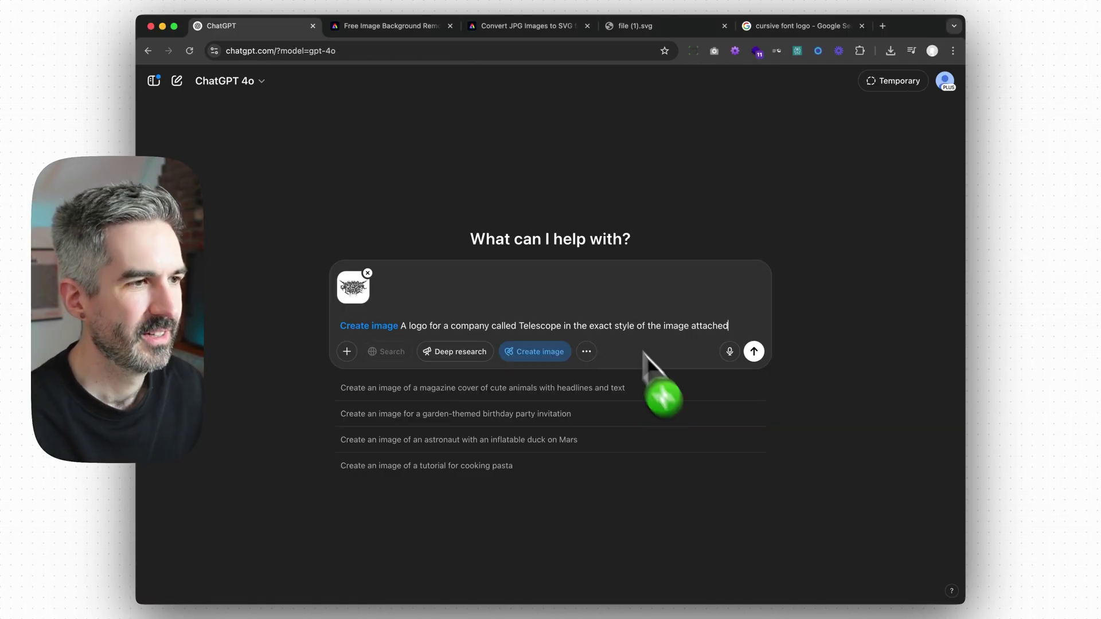
{"action": "left_click_drag", "start_coordinate": [639, 350], "coordinate": [752, 349]}
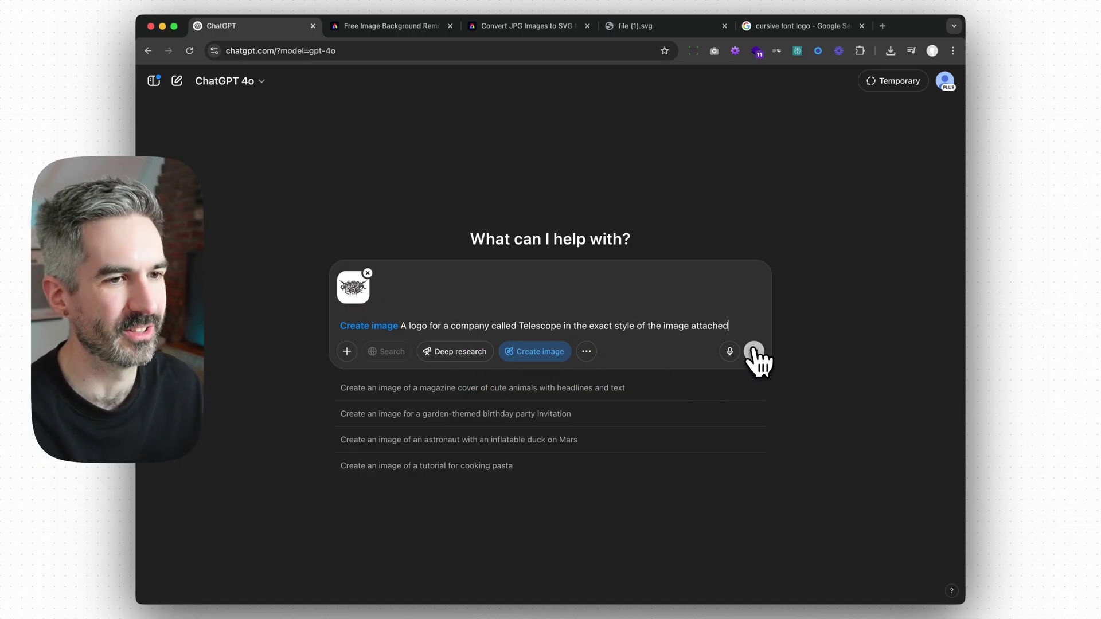
{"action": "left_click", "coordinate": [753, 351]}
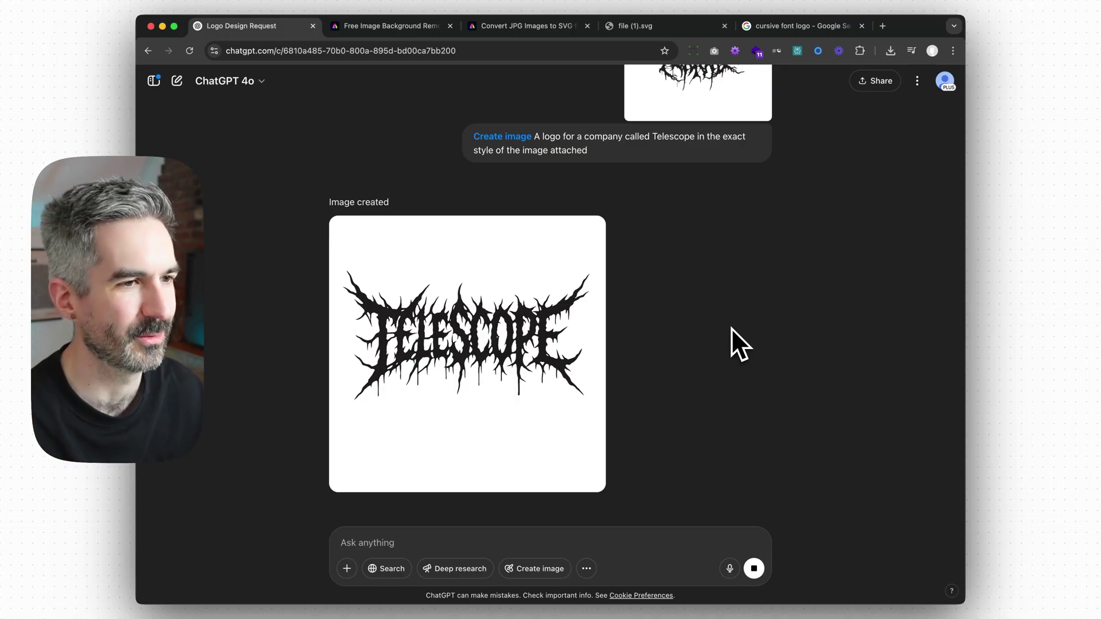
{"action": "scroll", "coordinate": [592, 321], "scroll_direction": "up", "scroll_amount": 3}
{"action": "scroll", "coordinate": [592, 321], "scroll_direction": "down", "scroll_amount": 2}
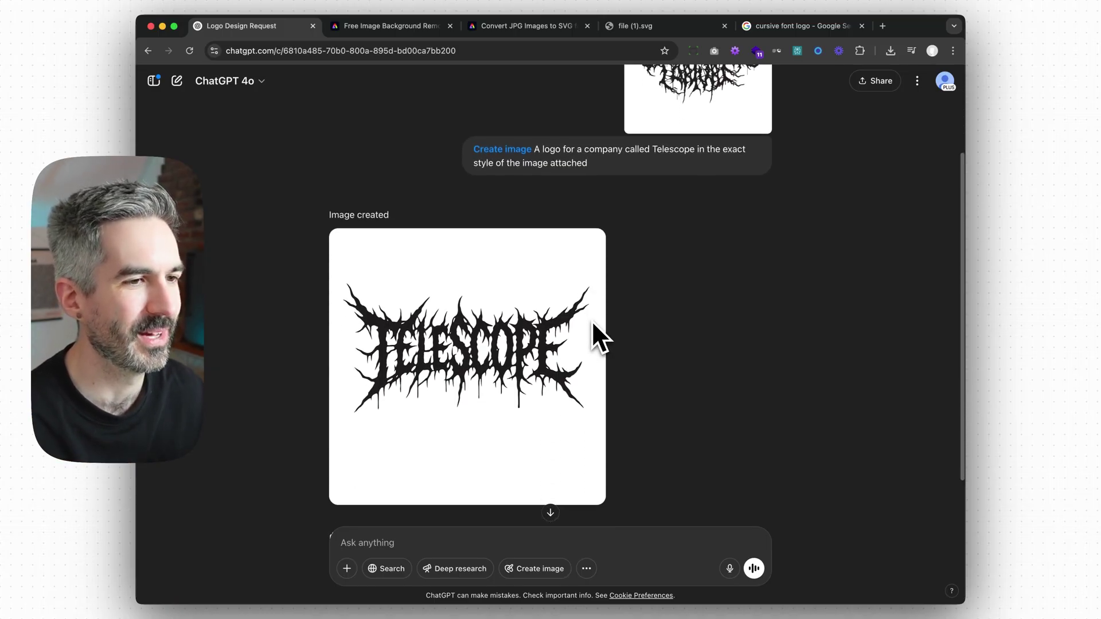
{"action": "scroll", "coordinate": [590, 335], "scroll_direction": "down", "scroll_amount": 1}
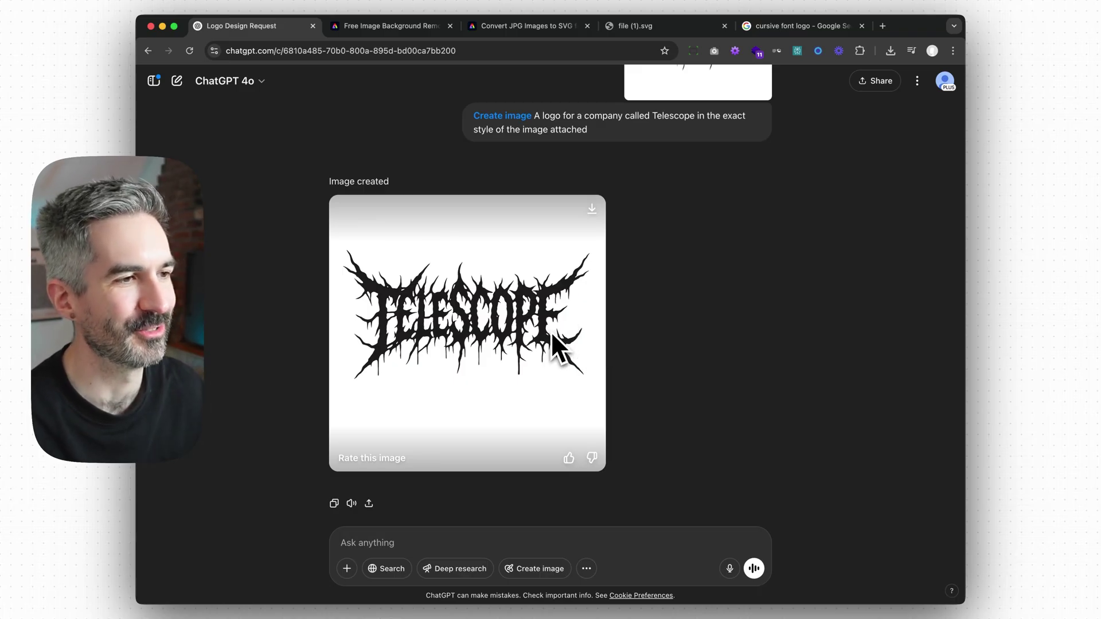
{"action": "scroll", "coordinate": [703, 337], "scroll_direction": "down", "scroll_amount": 1}
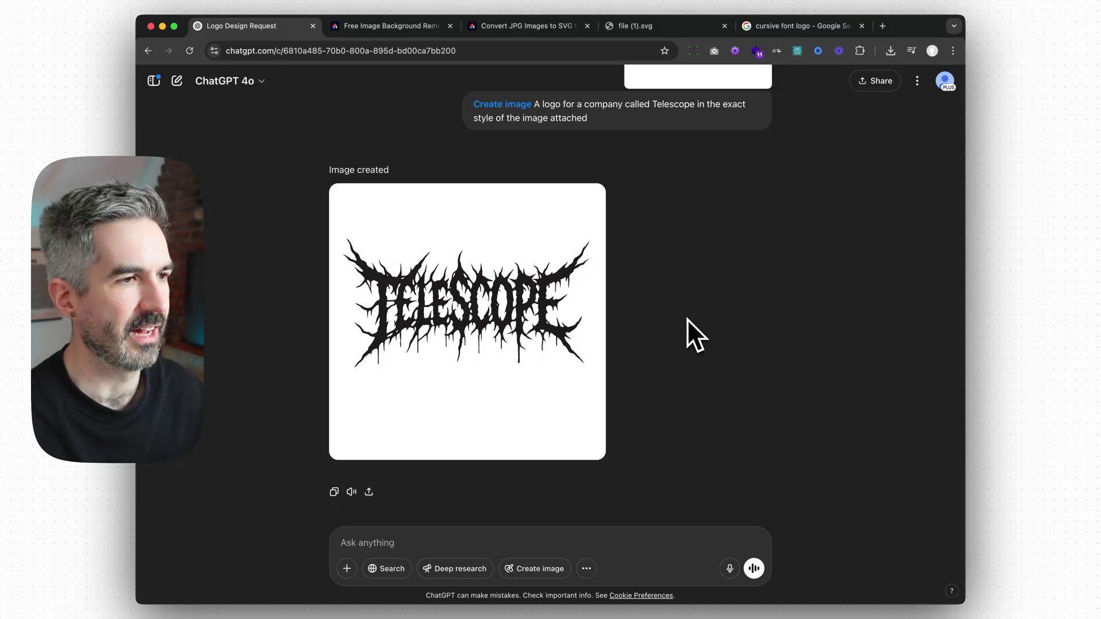
{"action": "scroll", "coordinate": [692, 336], "scroll_direction": "up", "scroll_amount": 3}
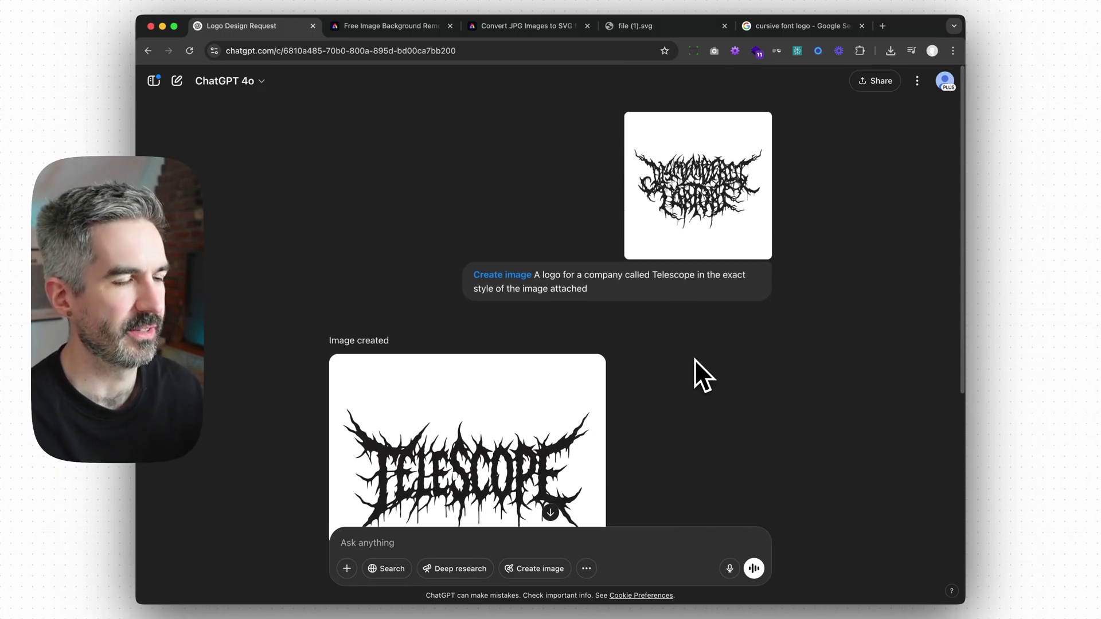